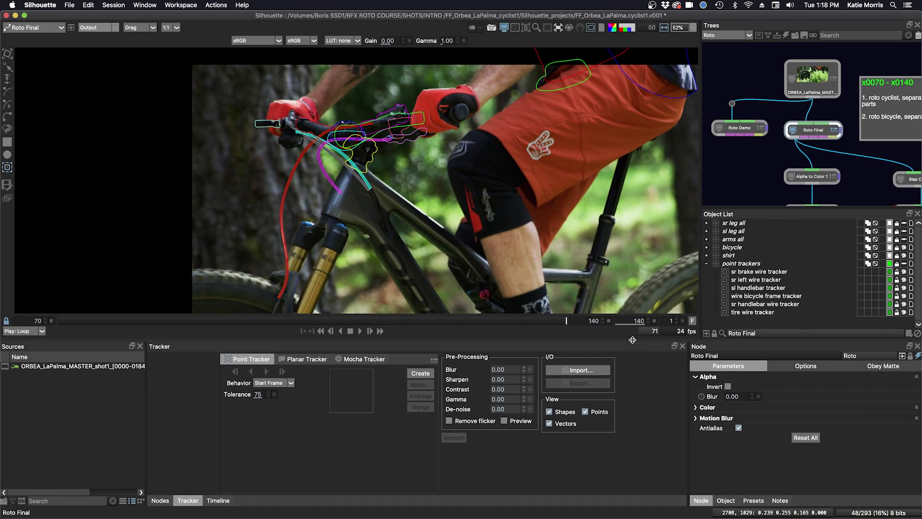
Lower the bottom-panel divider and raise the Trees/Object List divider to show every roto layer and tracker
left_click_drag(637, 341, 639, 385)
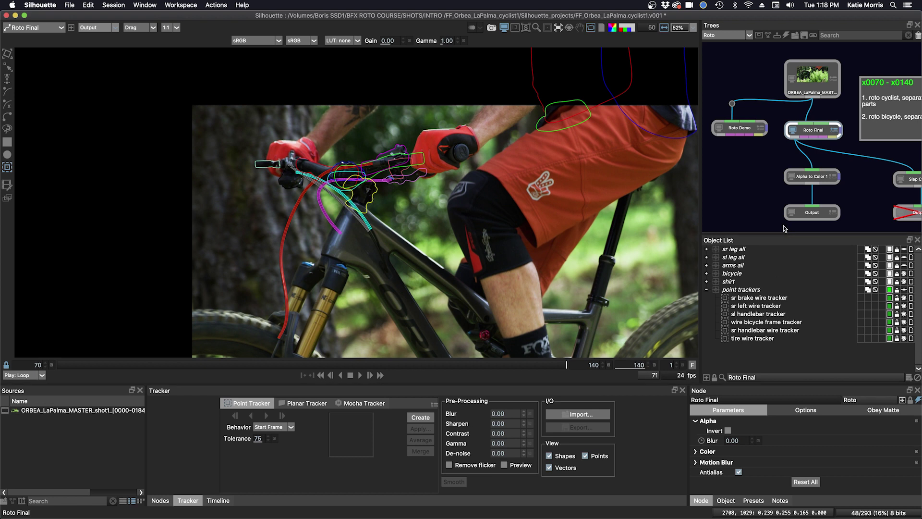
left_click_drag(769, 236, 769, 213)
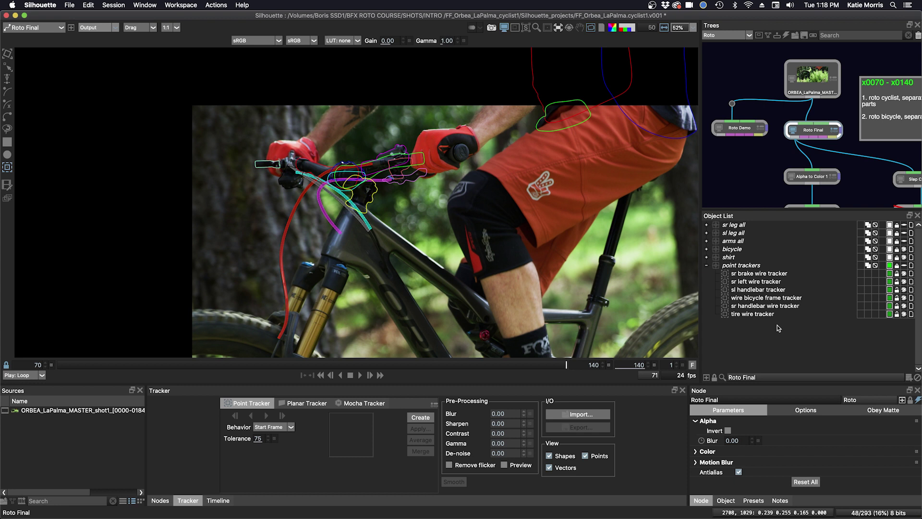
left_click(904, 266)
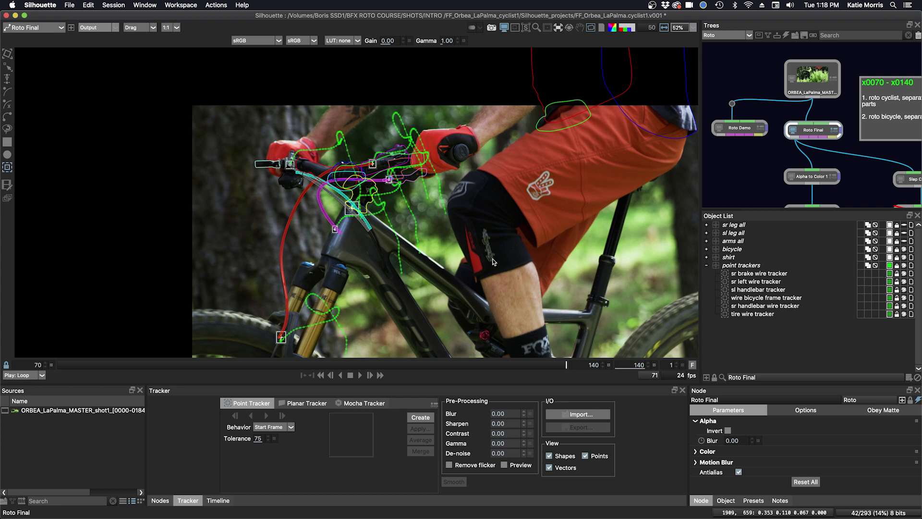
left_click(905, 266)
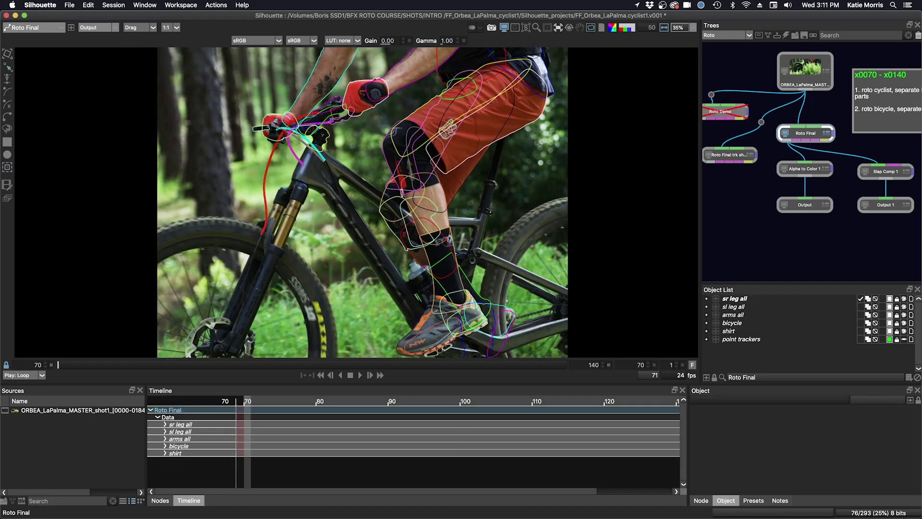
Play the shot, then stop it, to check the Roto Final shapes follow the cyclist
left_click(359, 376)
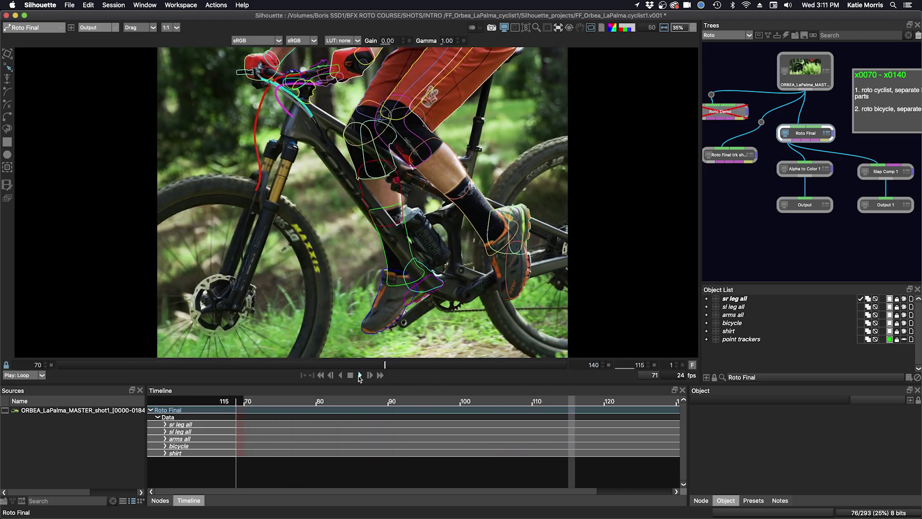
left_click(350, 375)
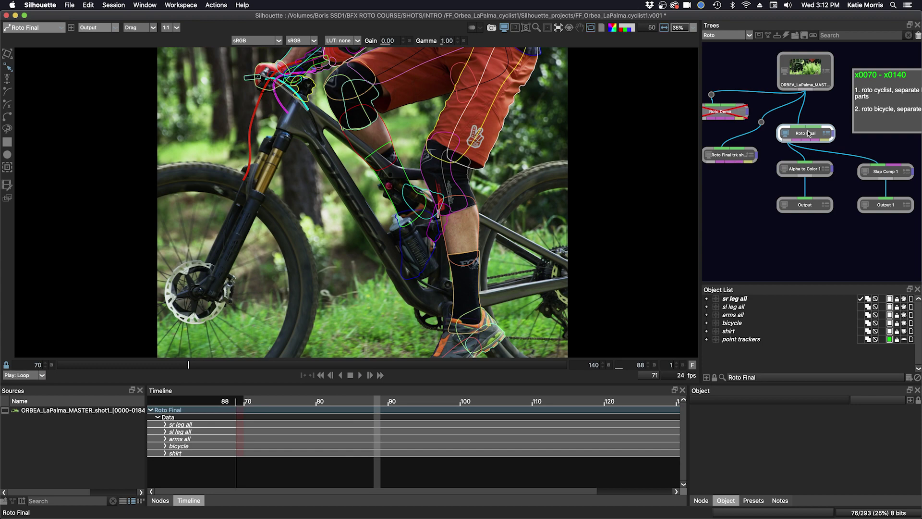
Disable Roto Final, load the Roto Final trk shapes node and play its tracked shapes
key("d")
left_click(730, 155)
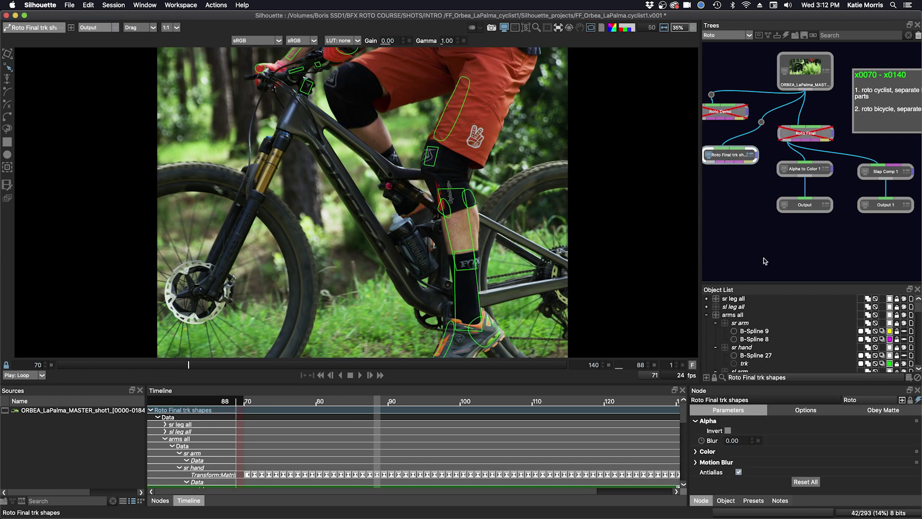
key("space")
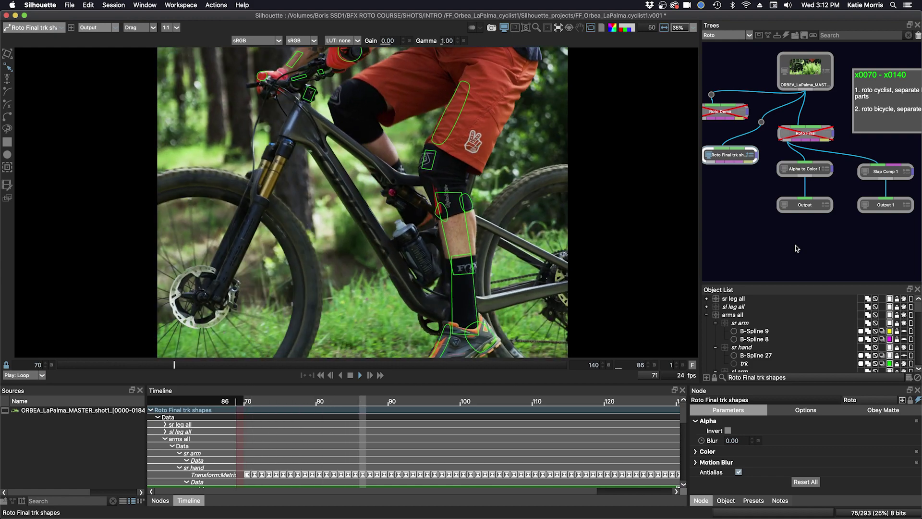
Show the point trackers with their paths, play the shot and stop at frame 92
left_click_drag(820, 287, 824, 245)
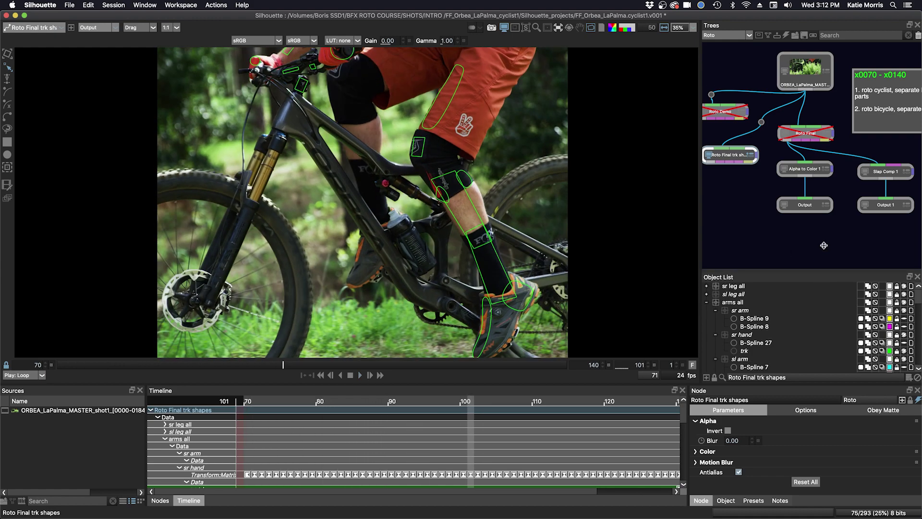
scroll(910, 271, "down", 10)
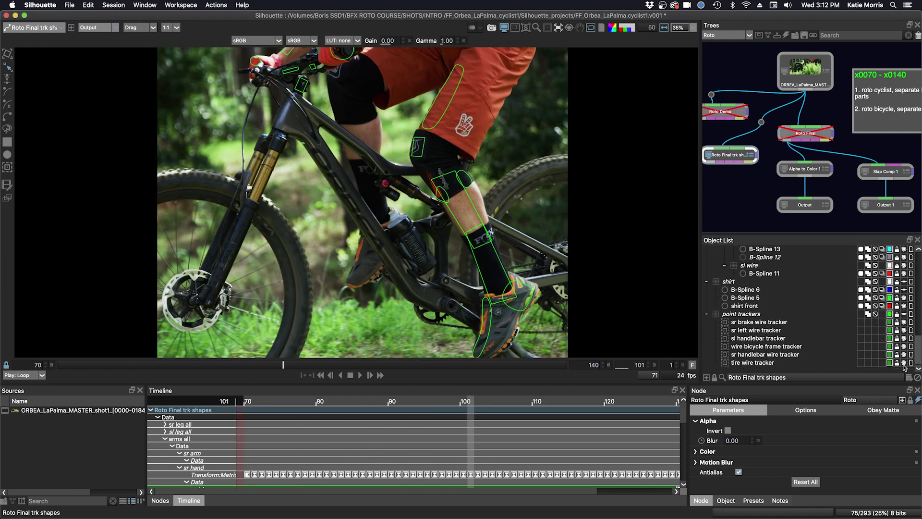
left_click(7, 166)
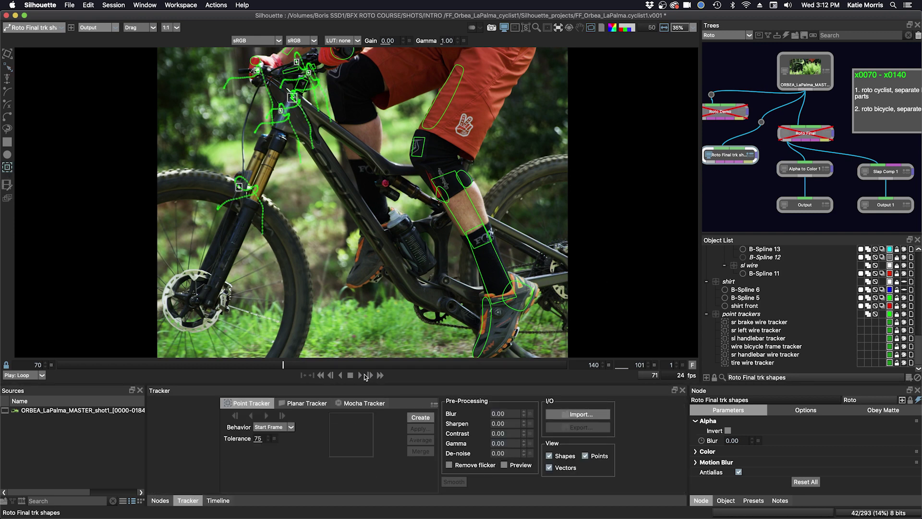
left_click(359, 376)
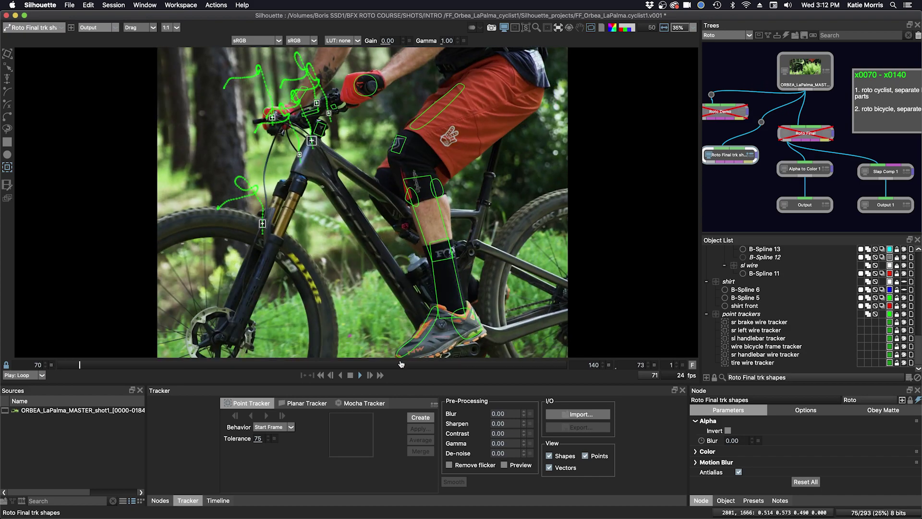
left_click(350, 375)
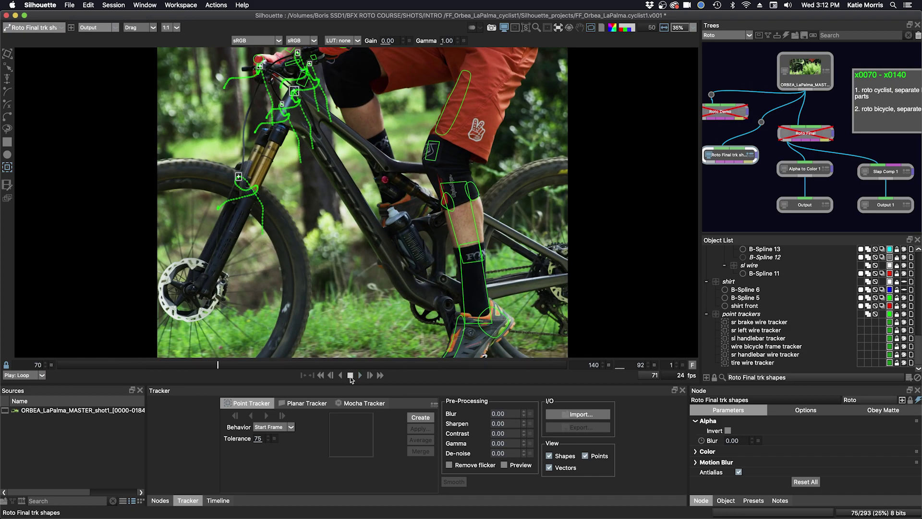
left_click_drag(726, 232, 726, 297)
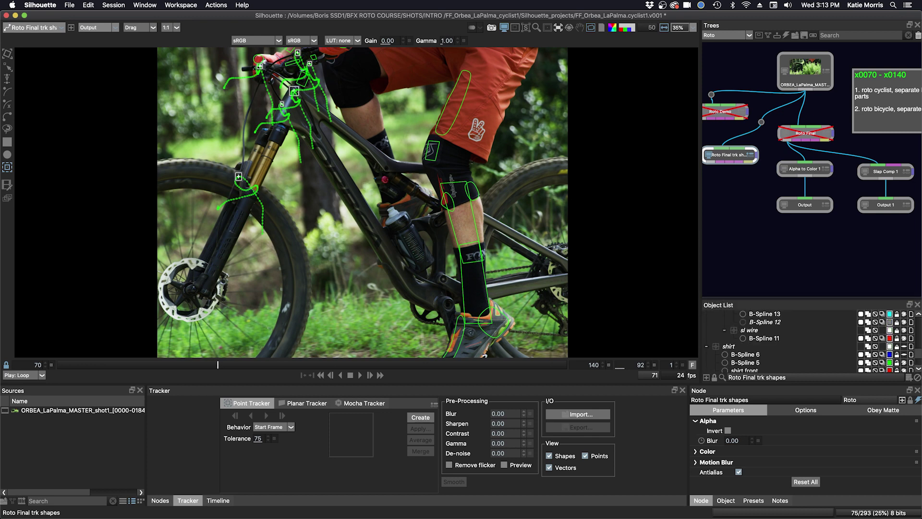
Disable Roto Final trk shapes, re-enable Roto Final, and select its layers sr leg all through shirt
key("e")
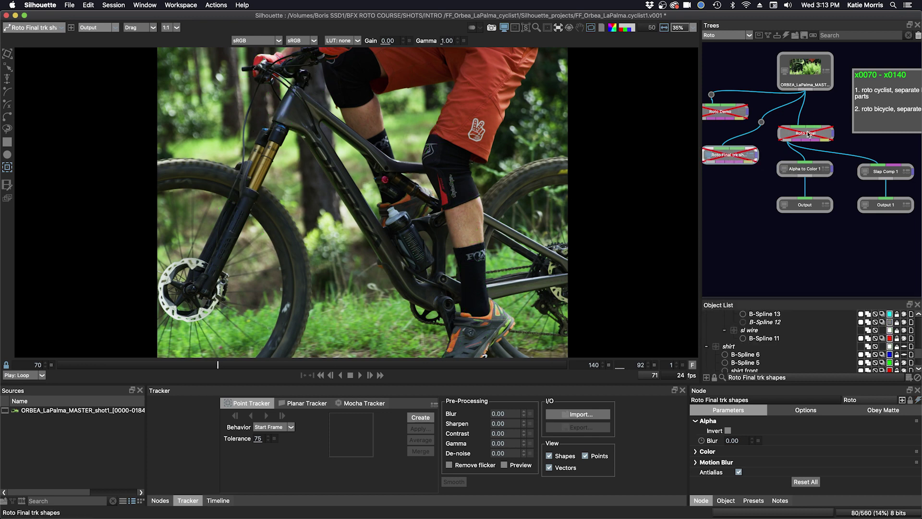
left_click(808, 134)
key("e")
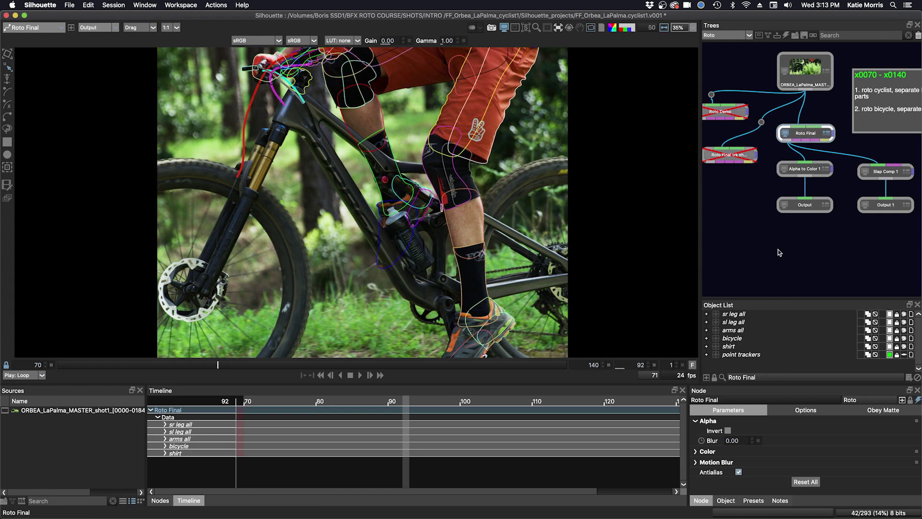
left_click_drag(782, 301, 750, 270)
left_click(726, 286)
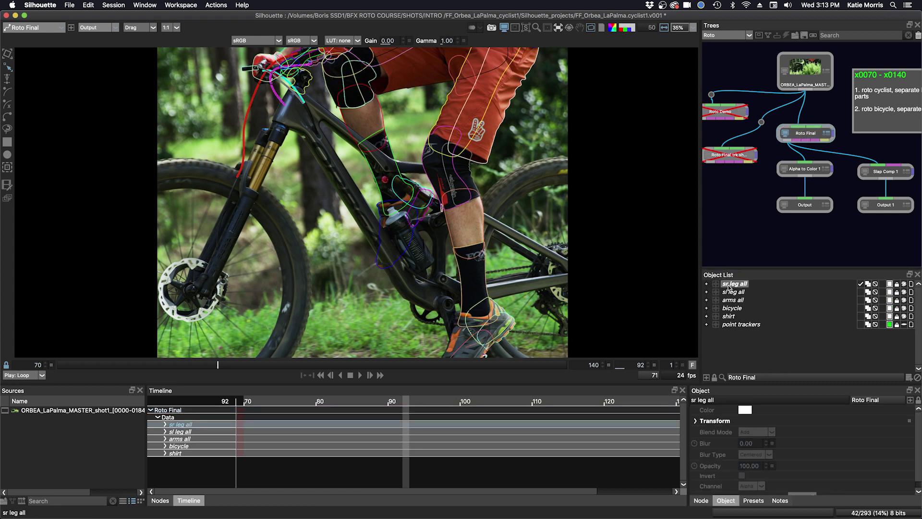
left_click(728, 317, "shift")
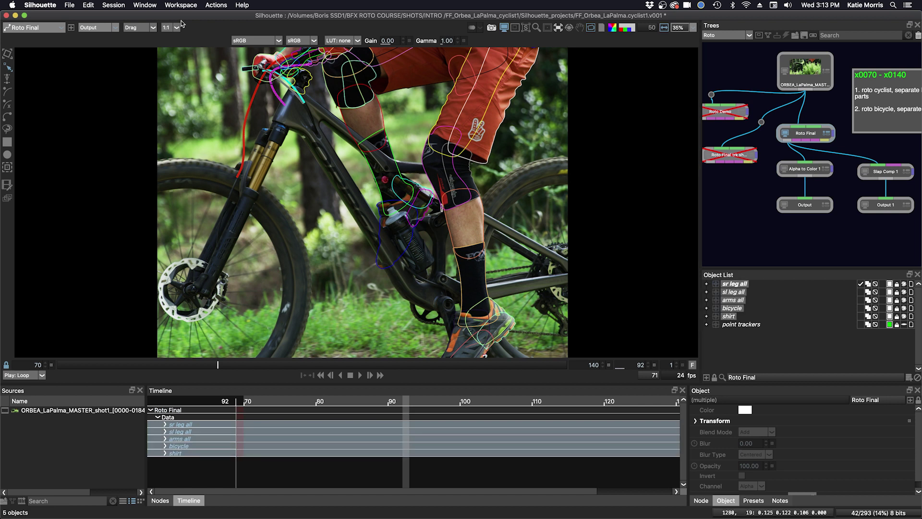
Export the selected layers as Silhouette Shapes named cyclist_roto_all.v001 into exports/fxs shapes
left_click(68, 6)
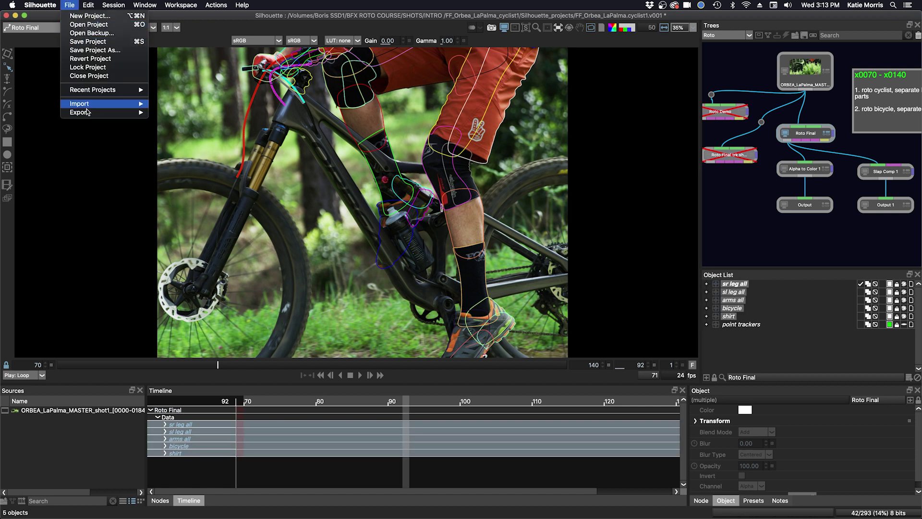
mouse_move(88, 114)
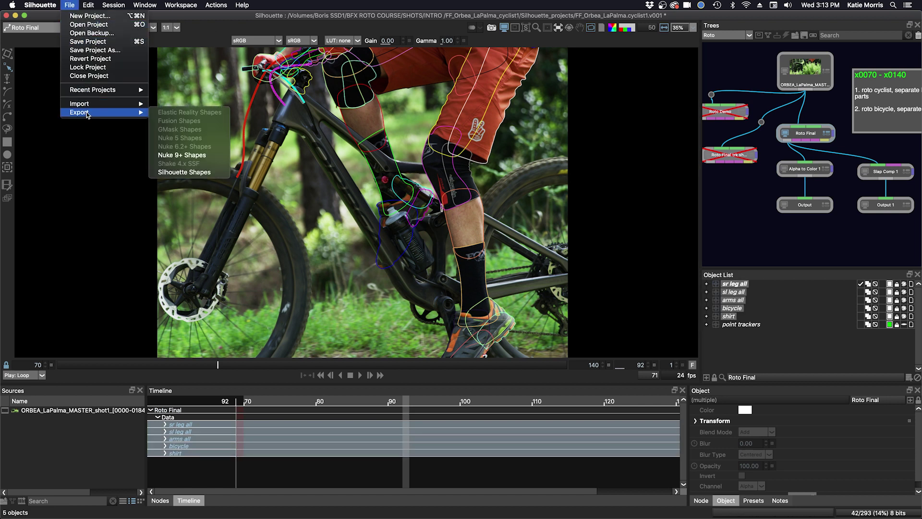
left_click(181, 172)
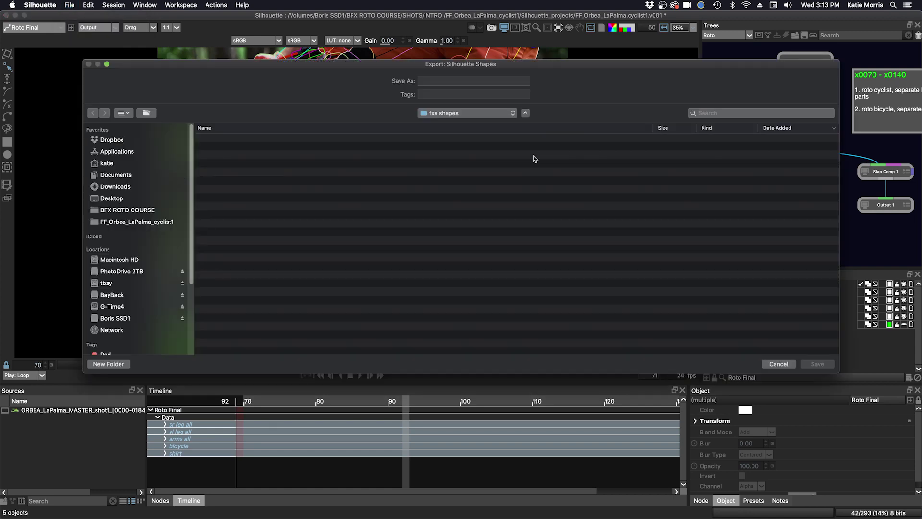
left_click(127, 223)
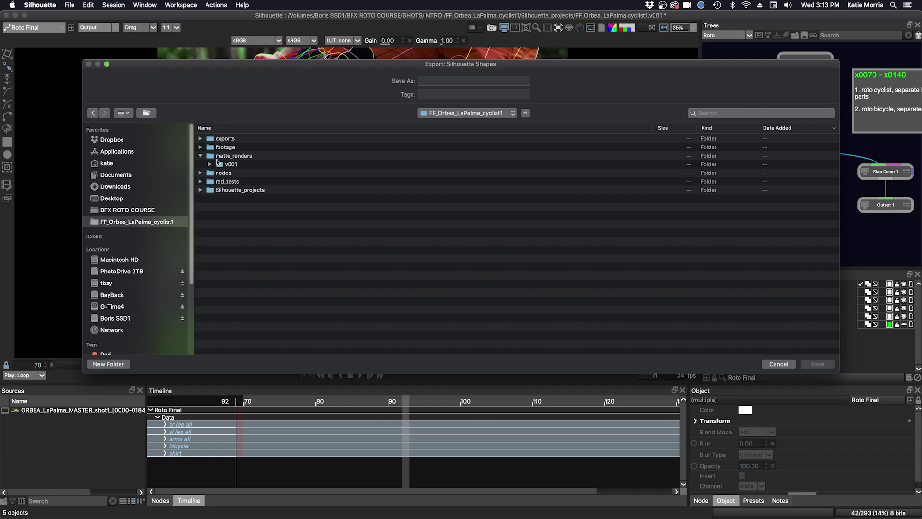
left_click(200, 139)
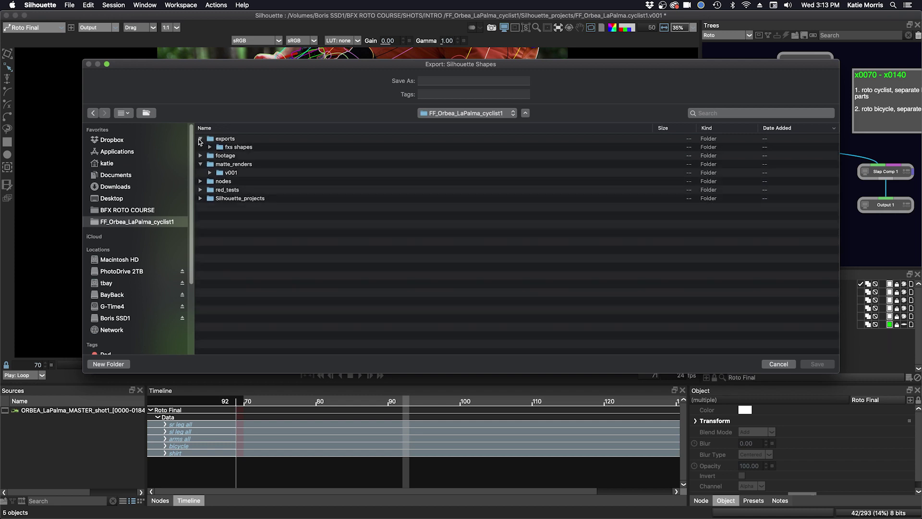
left_click(219, 149)
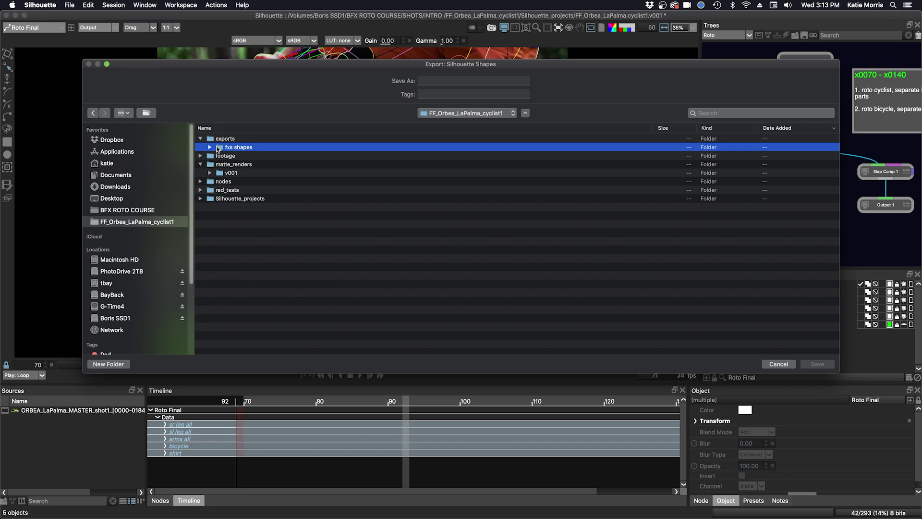
double_click(218, 149)
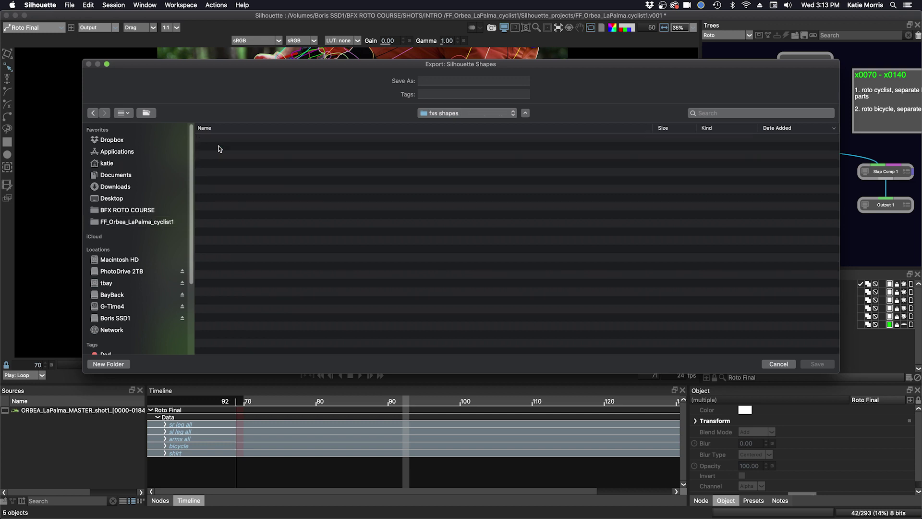
left_click(451, 80)
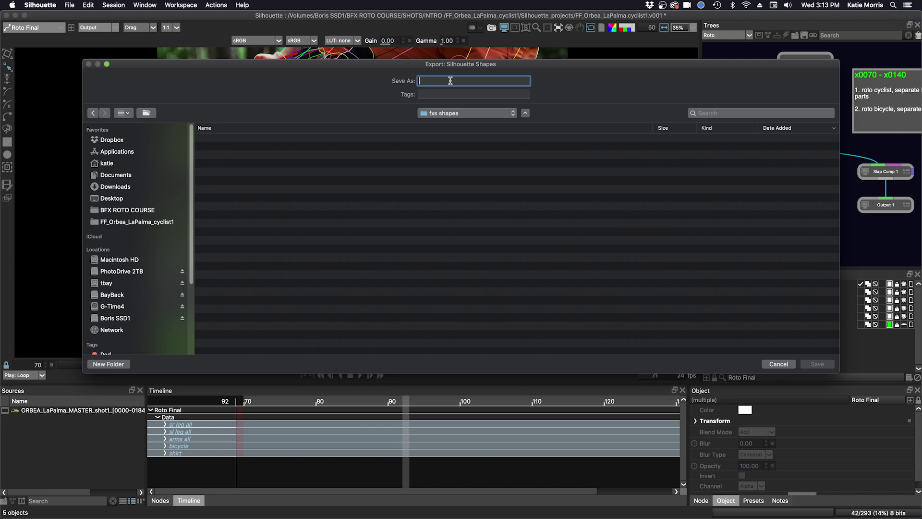
type("cyclist_roto_all.v001")
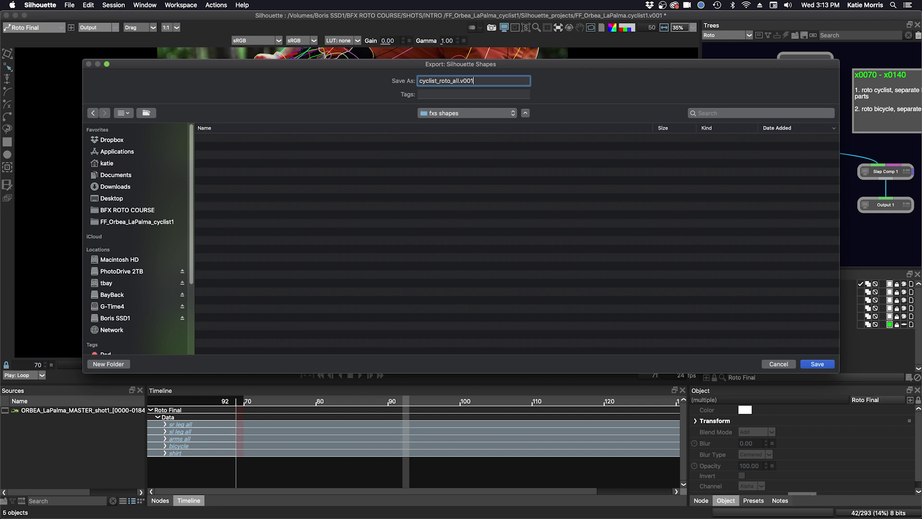
left_click(812, 365)
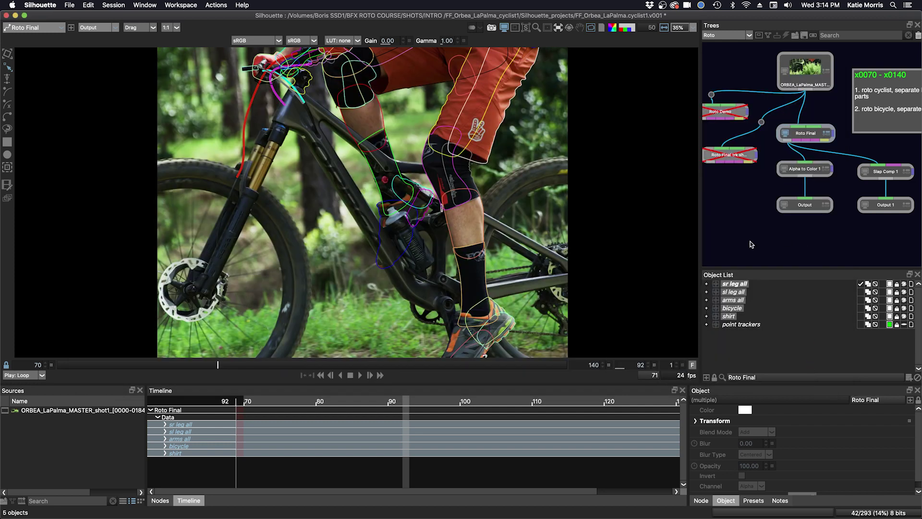
Deselect all the roto shapes
key("super+shift+a")
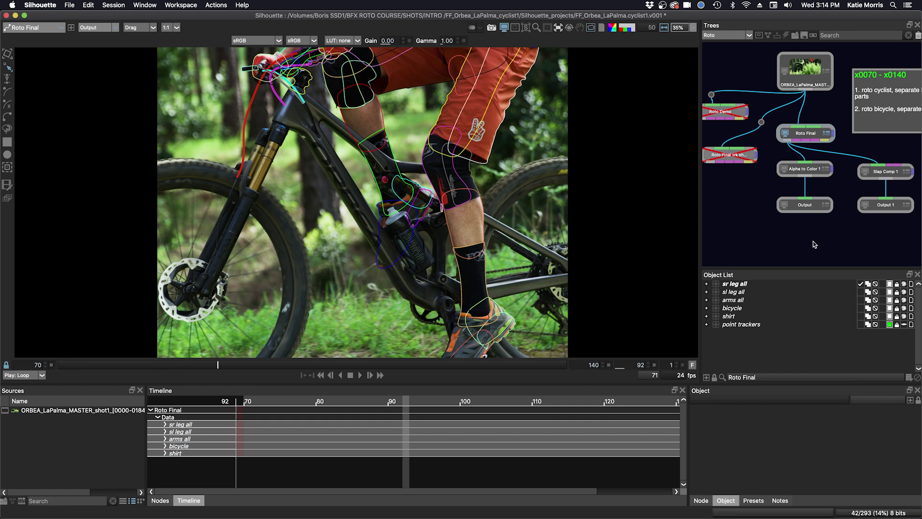
scroll(822, 235, "right", 3)
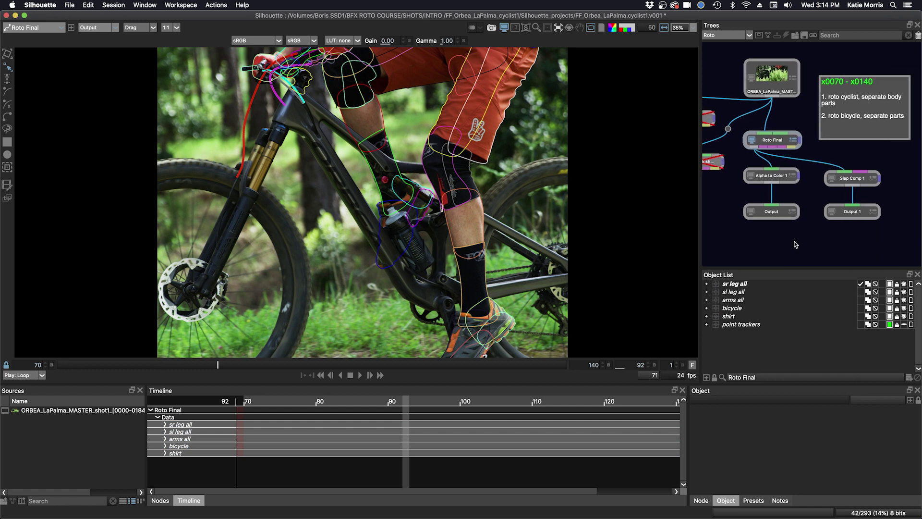
scroll(768, 221, "left", 5)
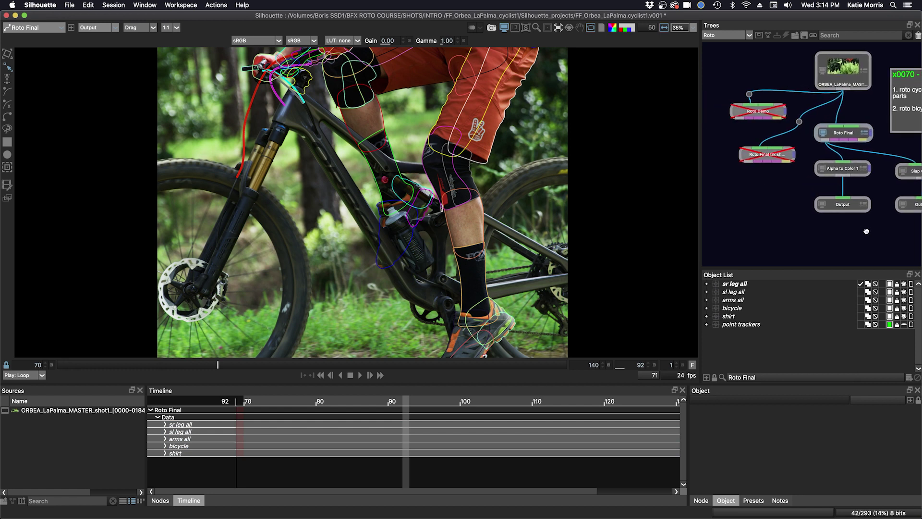
Add a Silhouette > Roto node, Roto 1, and feed it from the tracking roto node's output
right_click(716, 188)
mouse_move(732, 219)
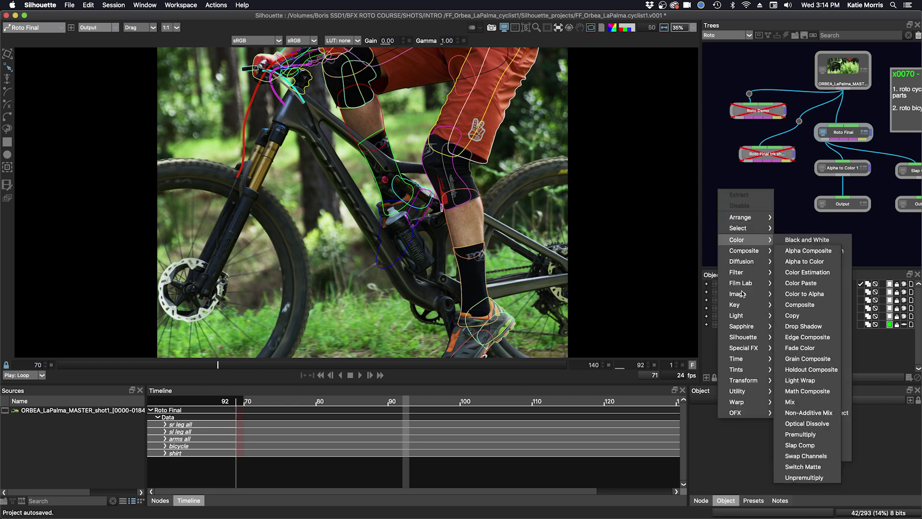
mouse_move(747, 338)
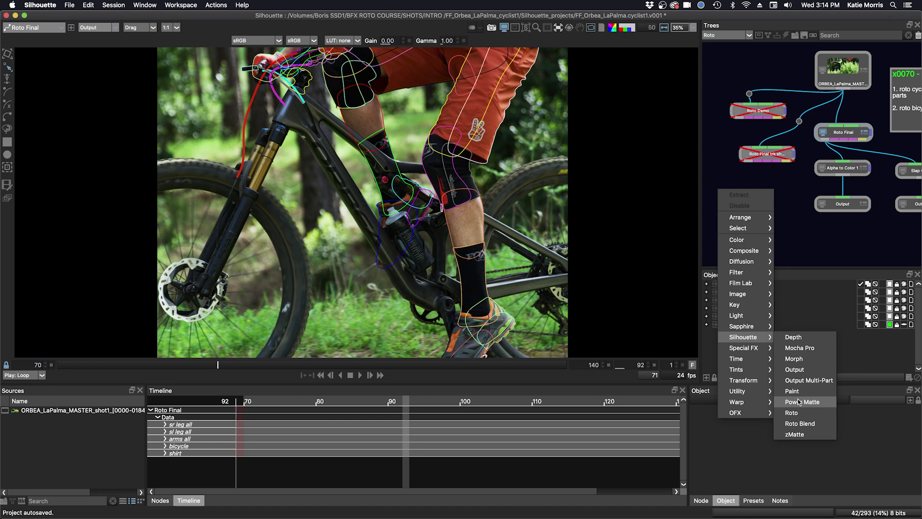
left_click(791, 413)
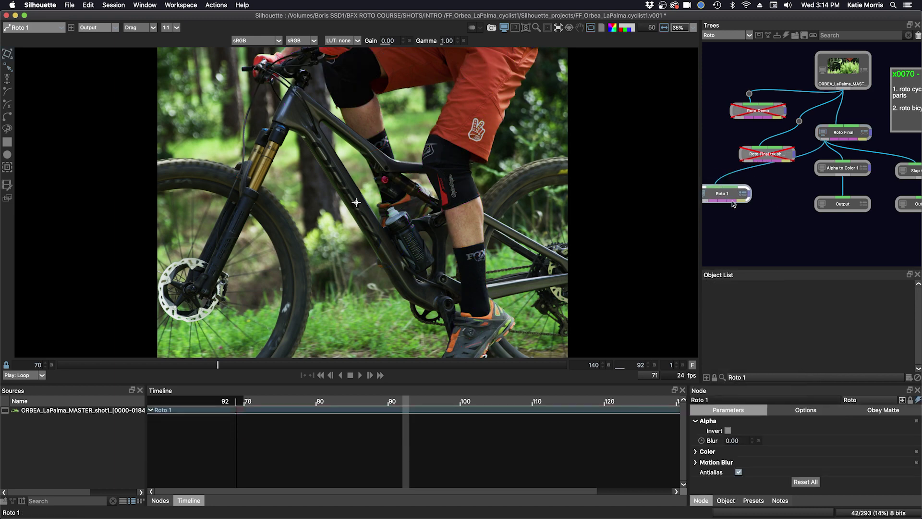
mouse_move(725, 189)
left_mouse_down()
mouse_move(732, 208)
mouse_move(726, 200)
left_mouse_up()
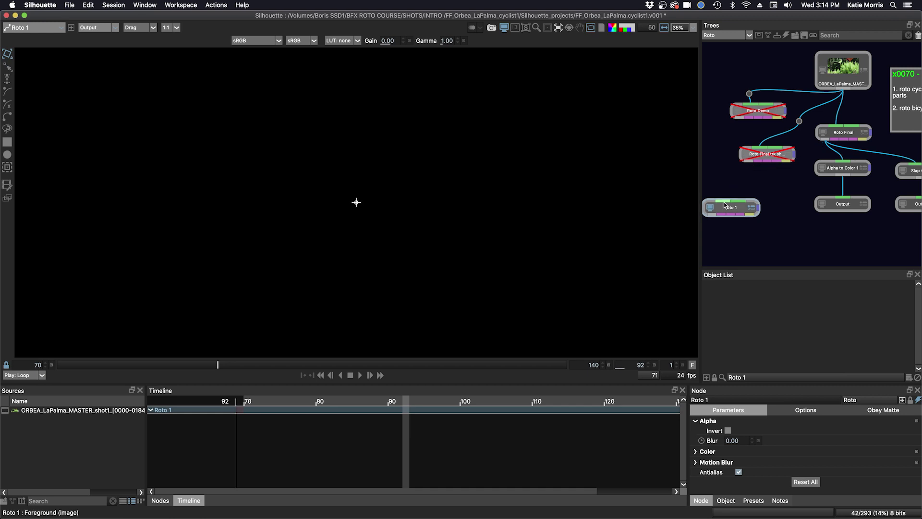
left_click_drag(751, 162, 733, 201)
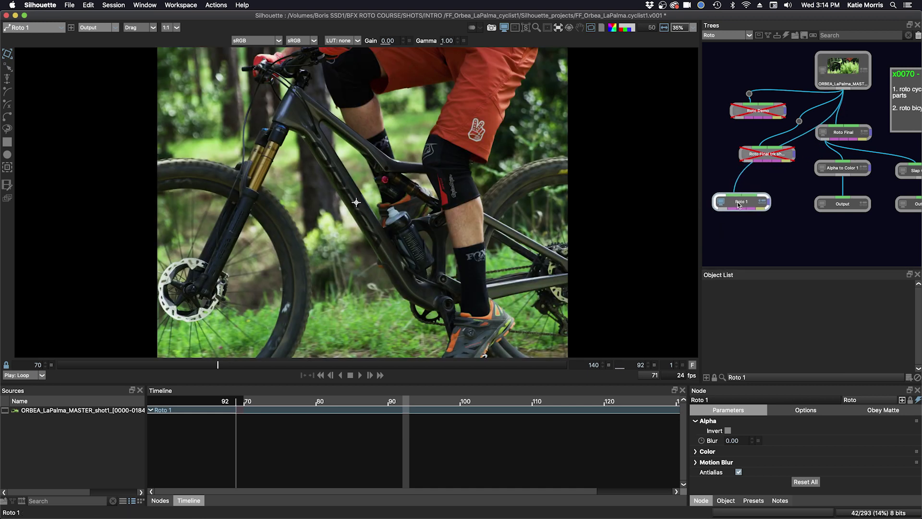
Import cyclist_roto_all.v001.fxs from the fxs shapes folder into Roto 1 and expand sr leg all
left_click(68, 5)
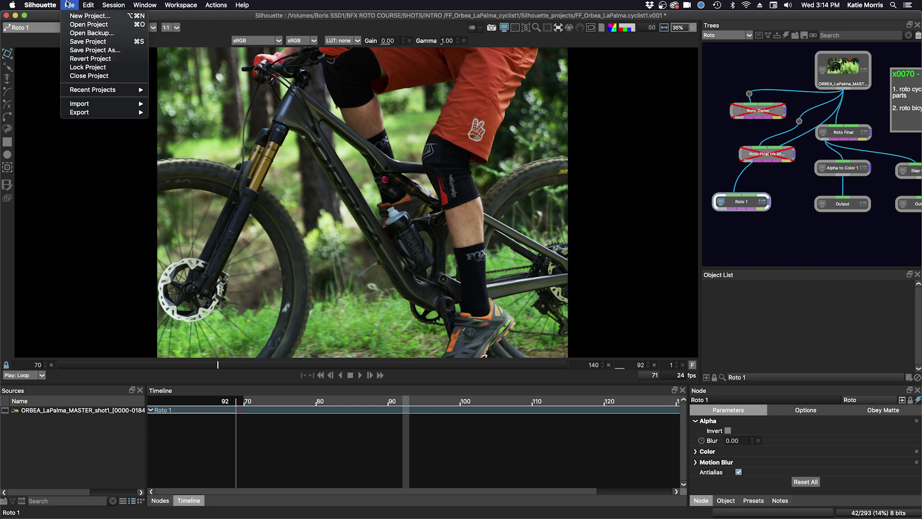
mouse_move(94, 105)
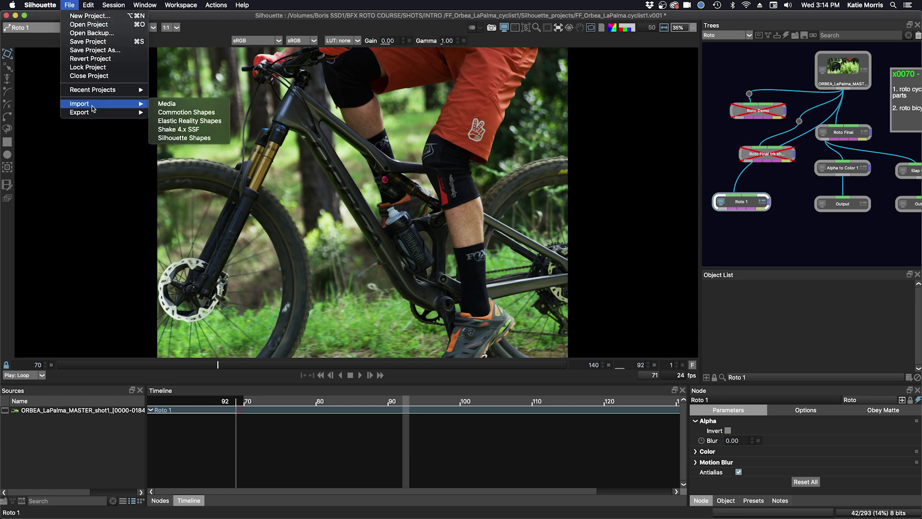
left_click(169, 139)
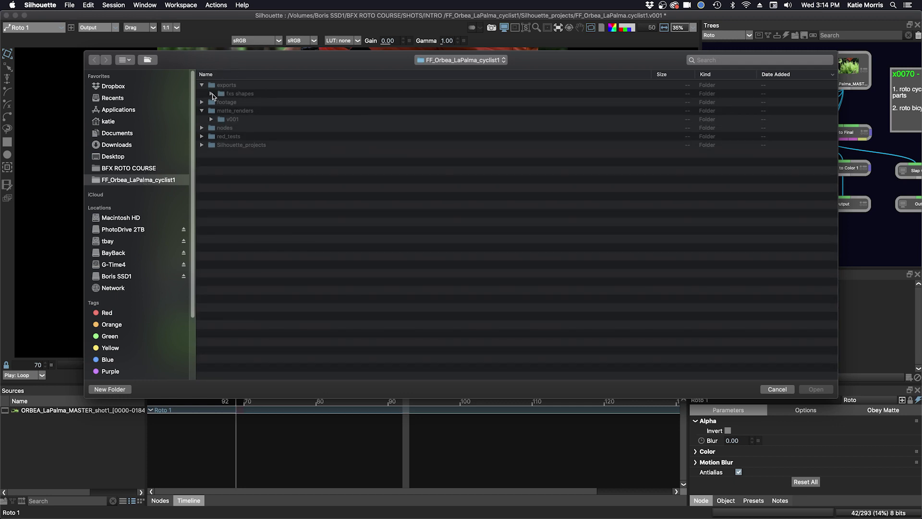
double_click(219, 95)
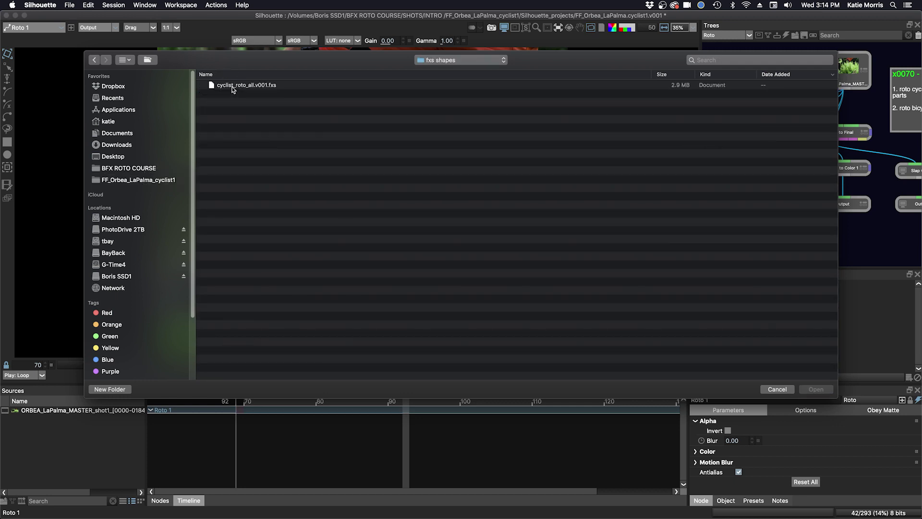
left_click(234, 87)
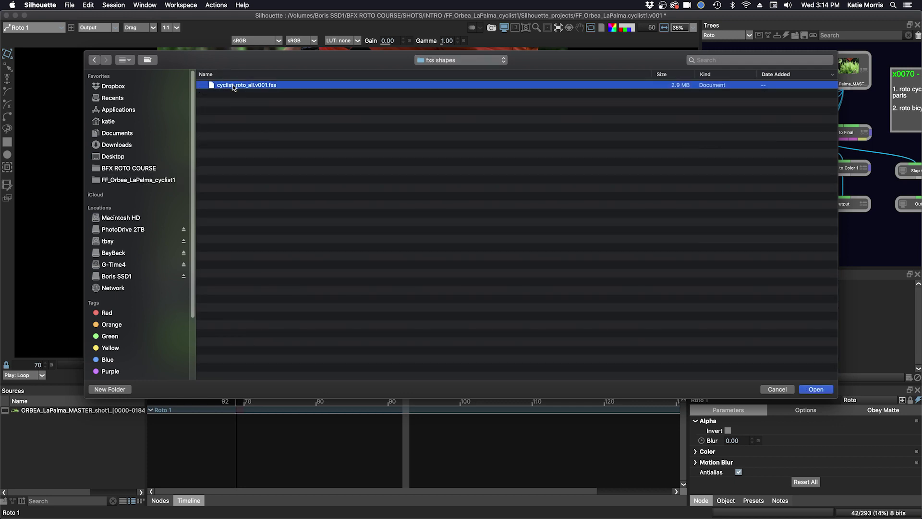
left_click(815, 390)
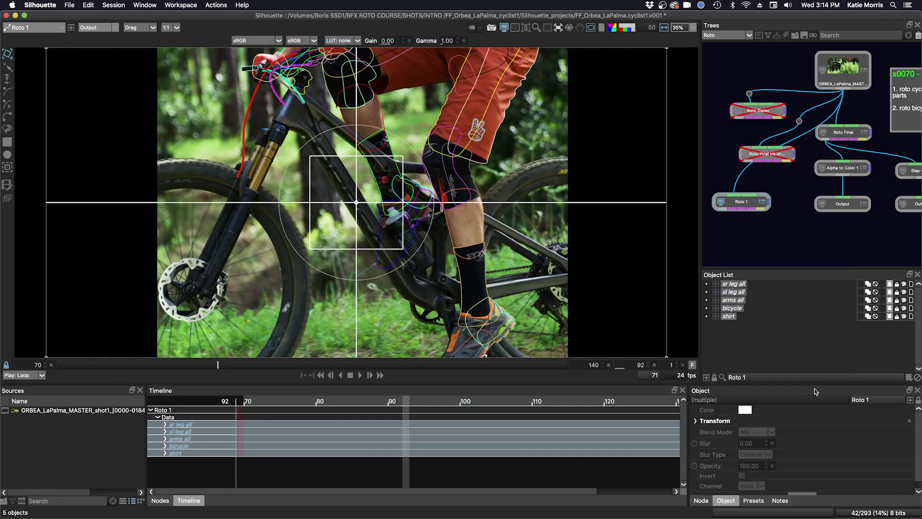
left_click(707, 285)
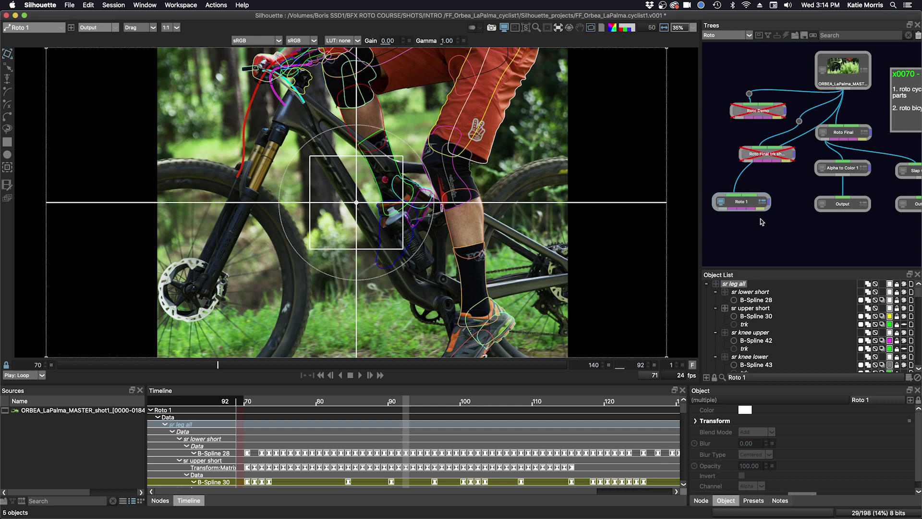
Disable Roto 1, move it up beside the other disabled nodes, and make Roto Final active
left_click(742, 204)
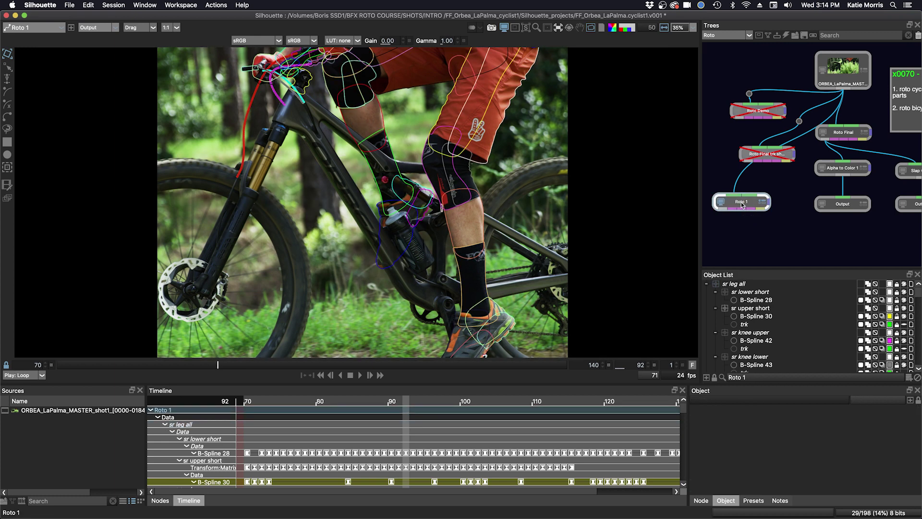
key("e")
left_click_drag(742, 205, 719, 137)
left_click(824, 155)
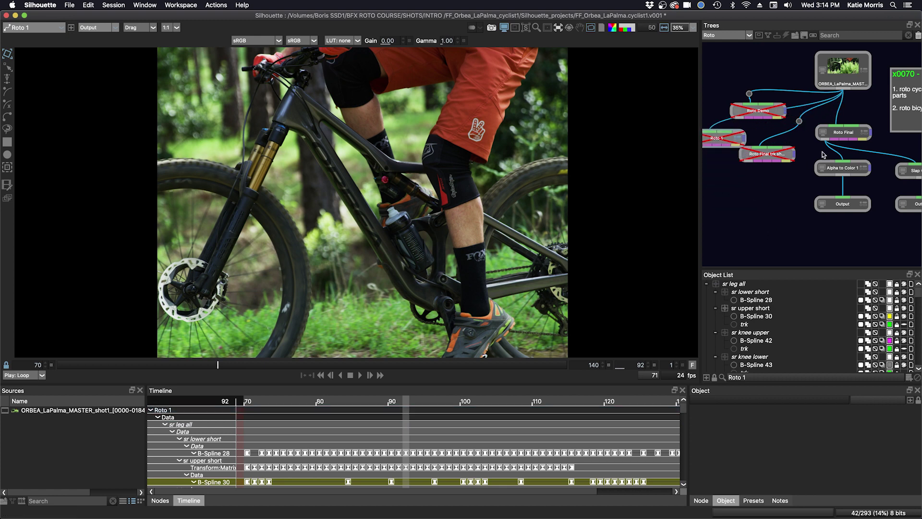
left_click(844, 134)
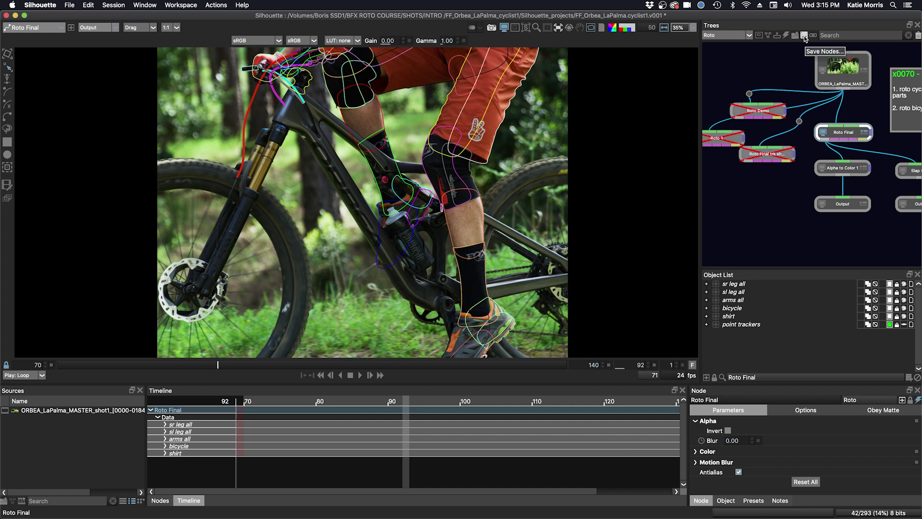
Save Roto Final as cyclist.roto_node.v001 in FF_Orbea_LaPalma_cyclist1 > nodes
left_click(804, 36)
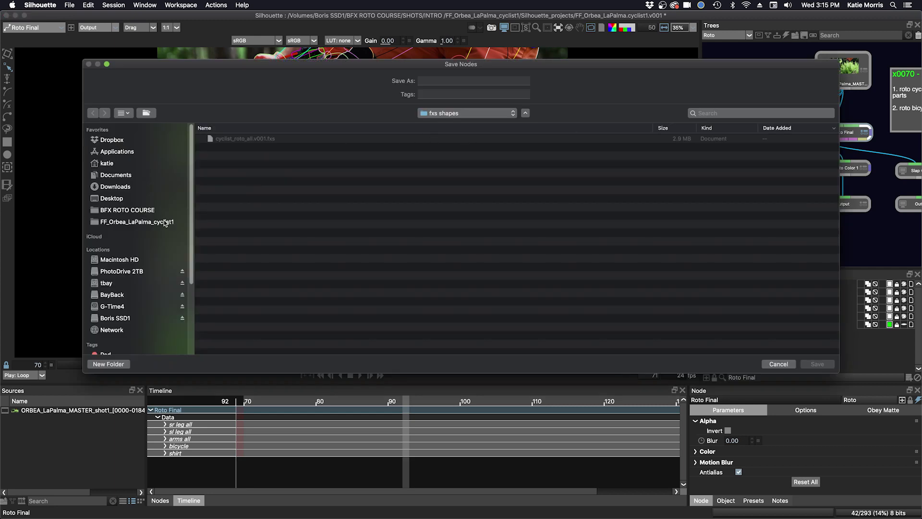
left_click(156, 222)
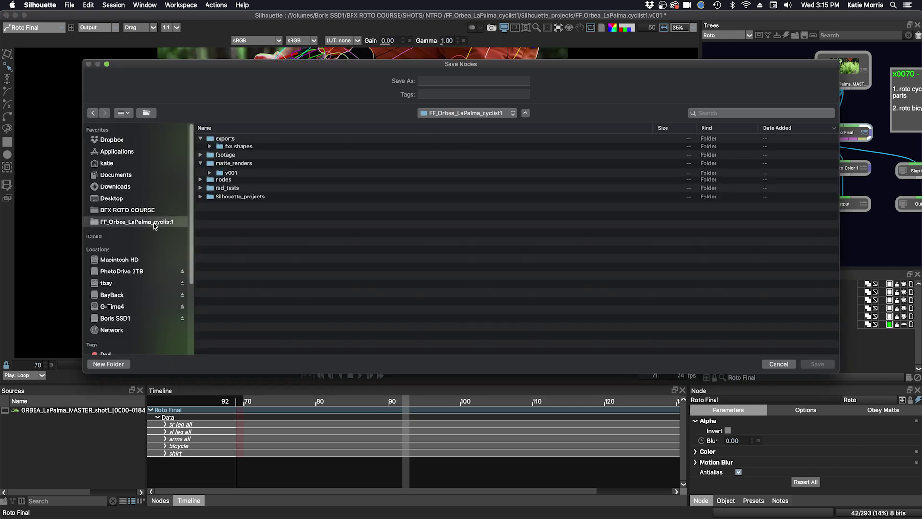
left_click(223, 182)
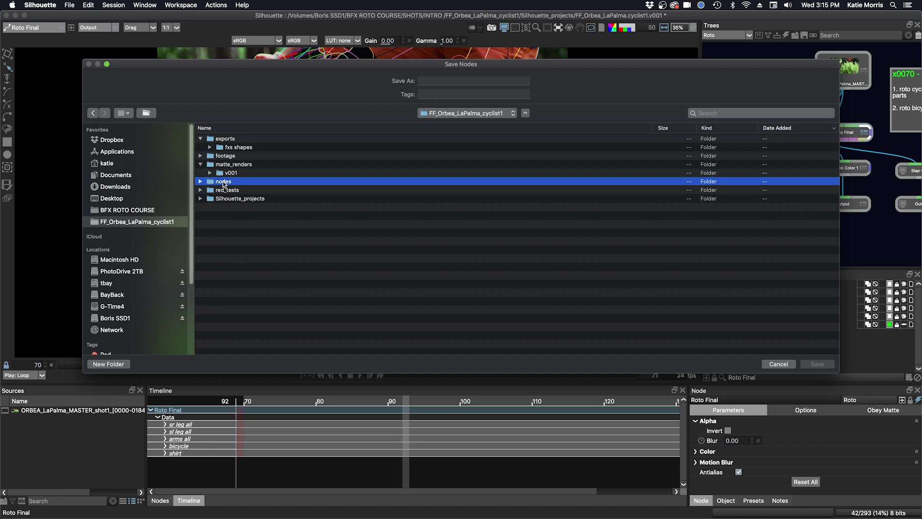
double_click(224, 183)
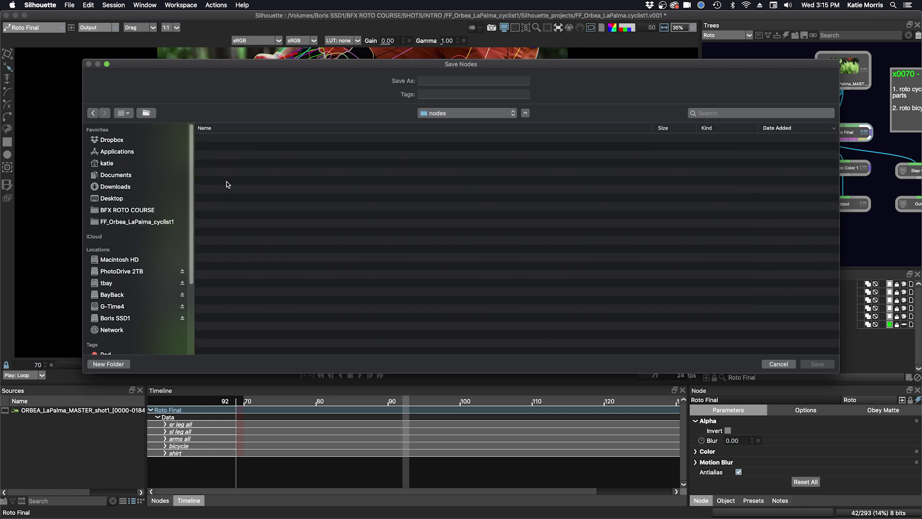
left_click(445, 81)
type("cyclist.roto_node.v001")
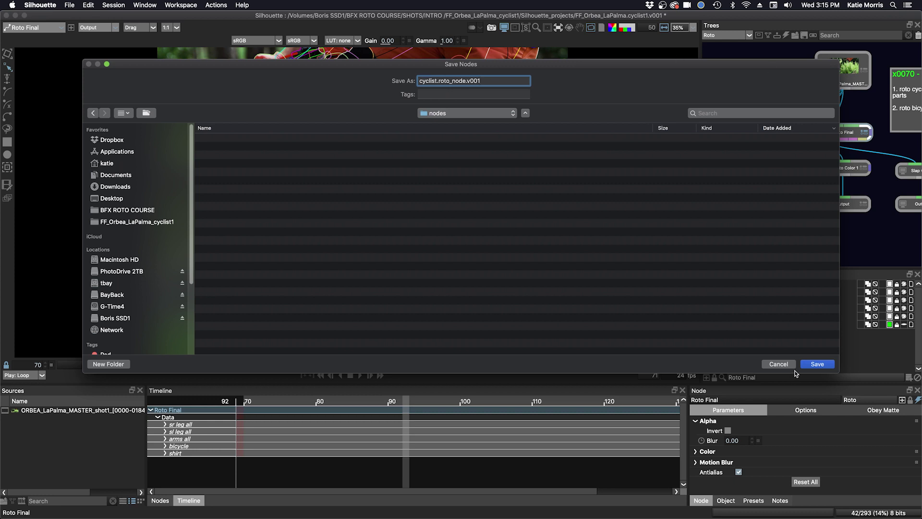
left_click(813, 365)
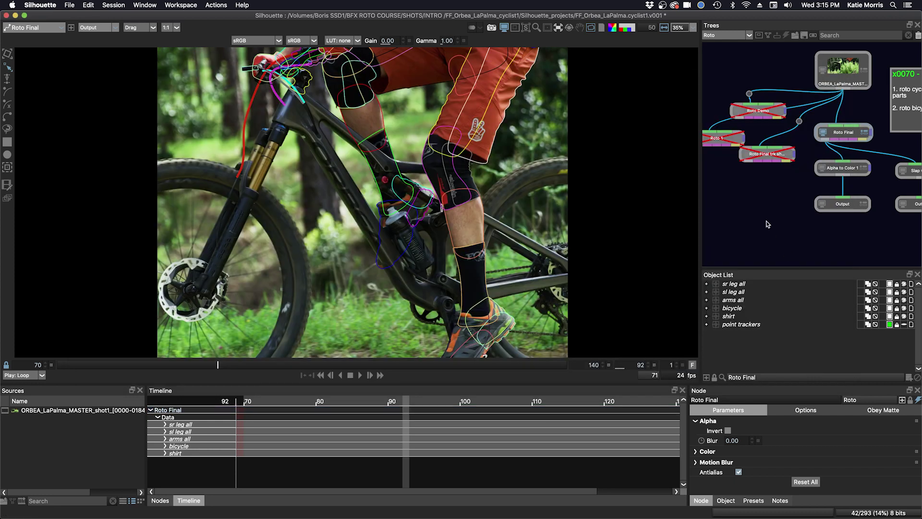
Load the saved cyclist.roto_node.v001.sfxnodes file into the tree as Roto Final 1
scroll(826, 233, "right", 3)
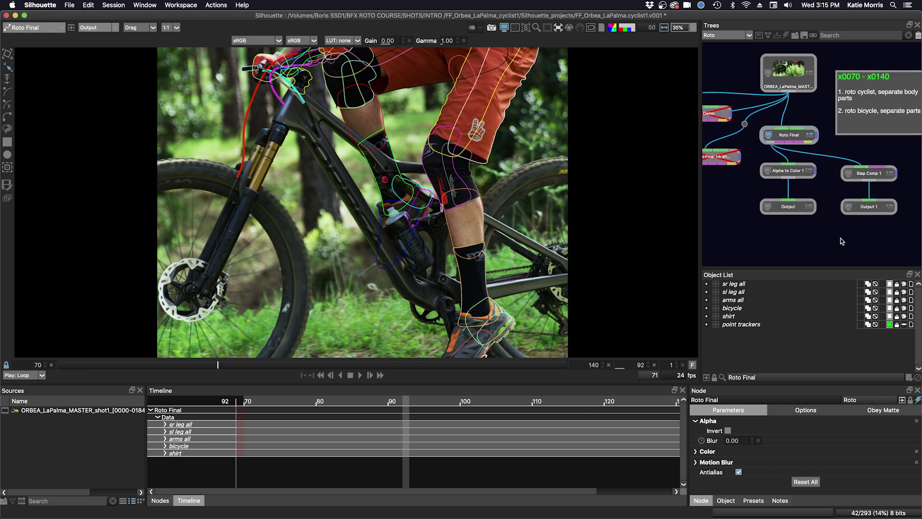
scroll(843, 244, "down", 2)
scroll(850, 240, "up", 2)
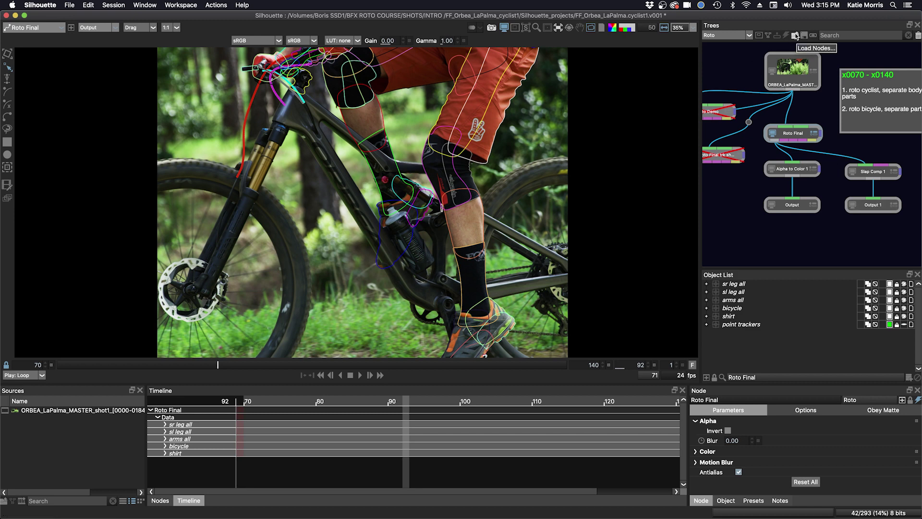
left_click(796, 36)
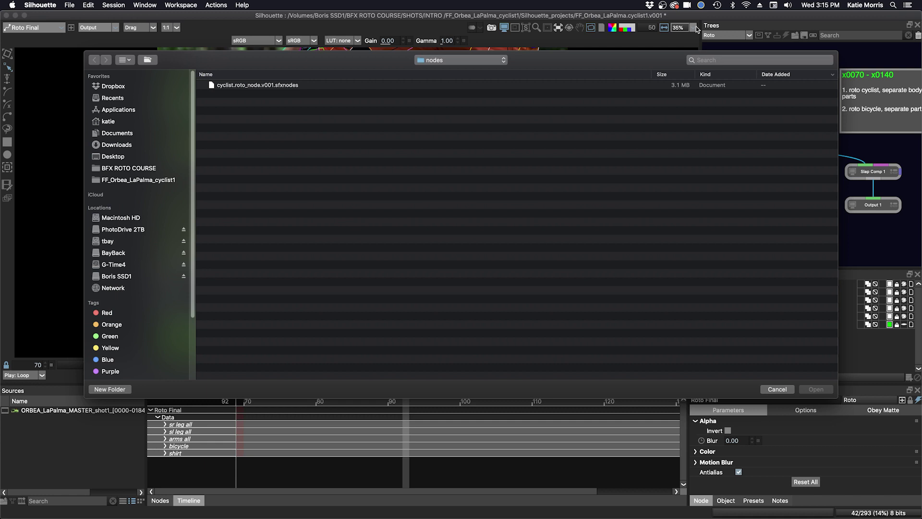
left_click(236, 86)
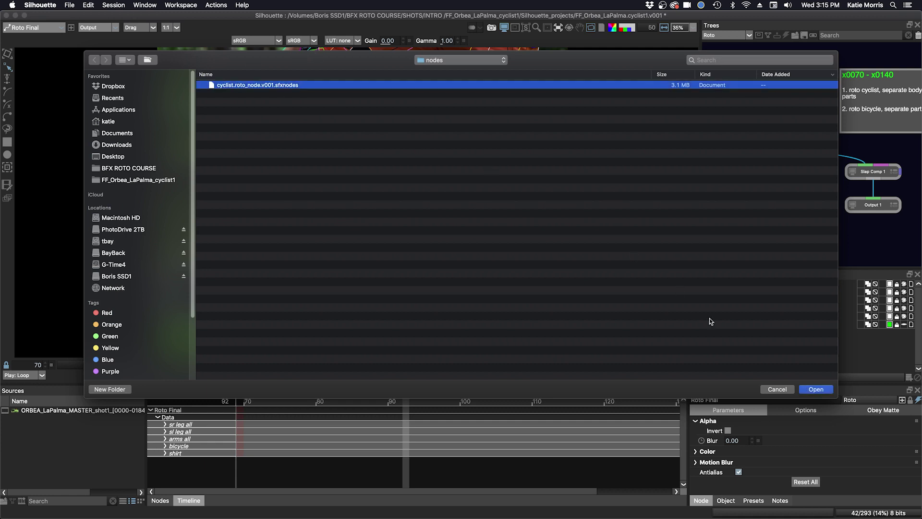
left_click(812, 390)
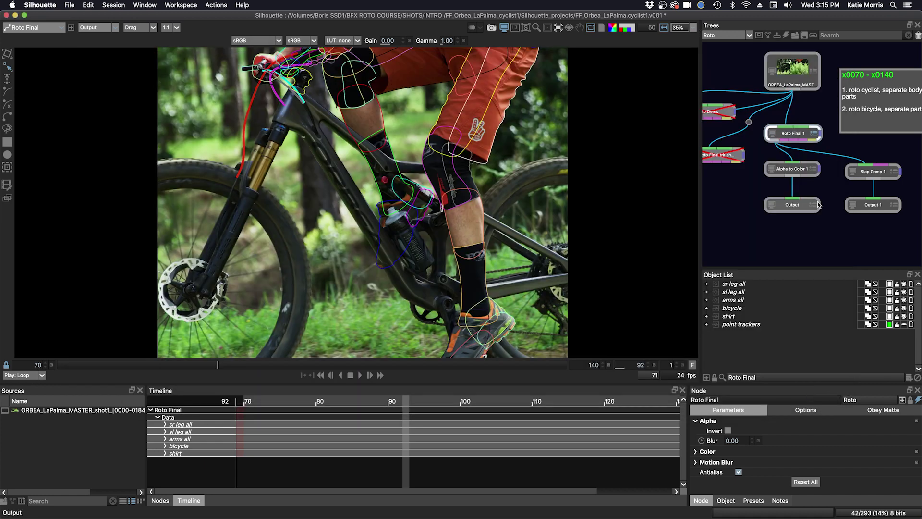
Place Roto Final 1 beside the original, wire the ORBEA source into it, and make it active
left_click_drag(793, 134, 873, 148)
left_click_drag(803, 234, 785, 246)
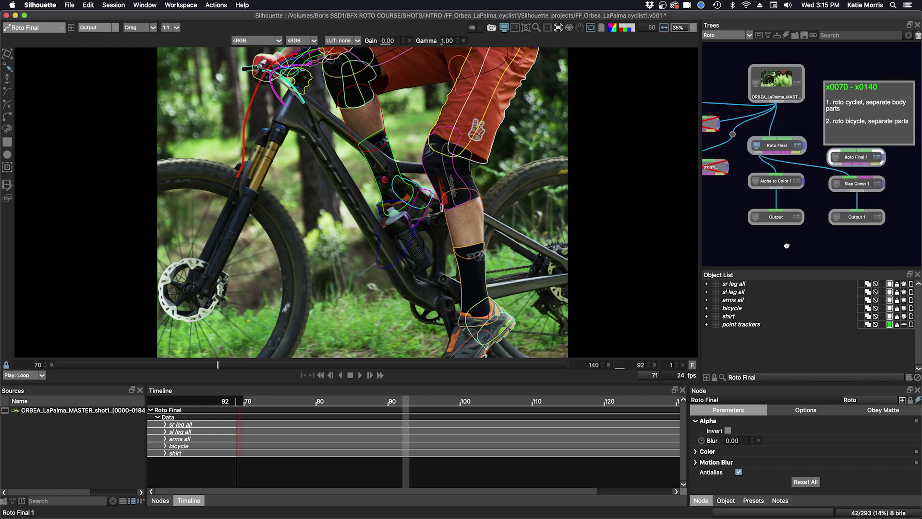
left_click_drag(887, 86, 898, 63)
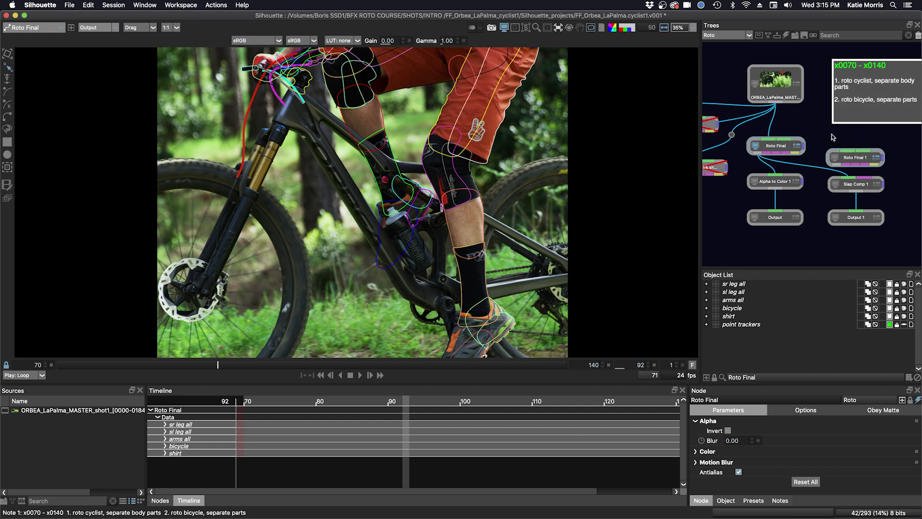
left_click_drag(777, 102, 847, 155)
left_click(847, 158)
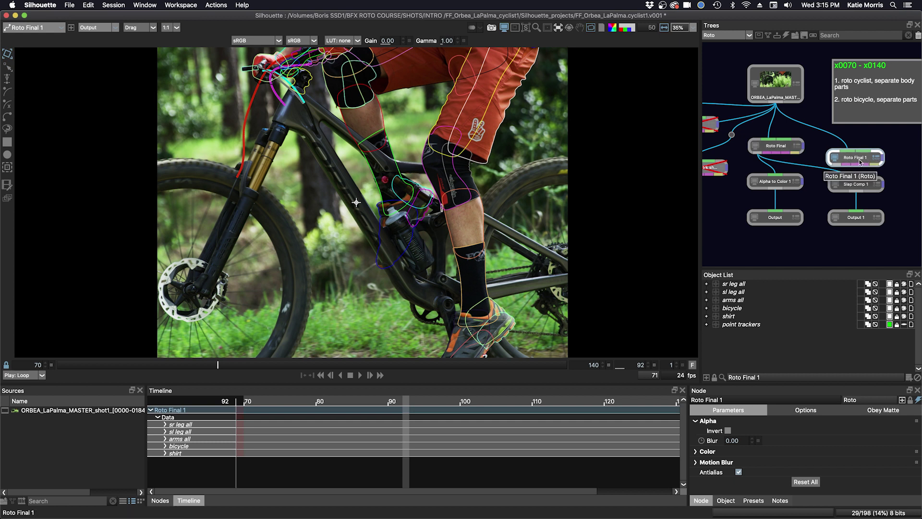
Disable the Roto Final 1 node and view the cyclist's white alpha matte at the Output node
left_click_drag(860, 162, 862, 154)
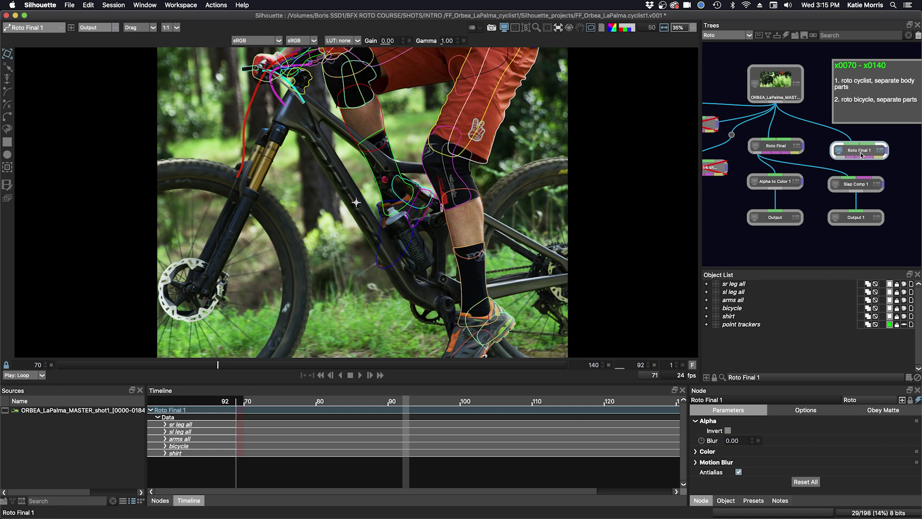
key("e")
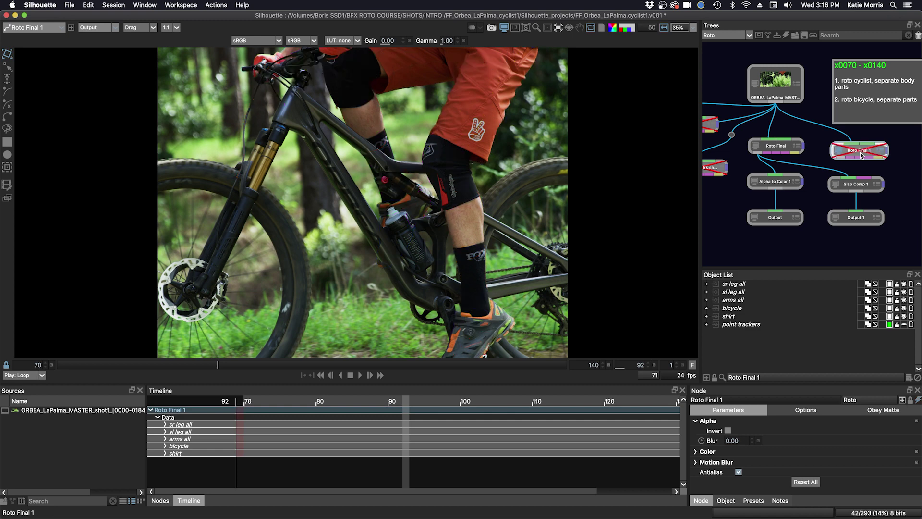
left_click(779, 220)
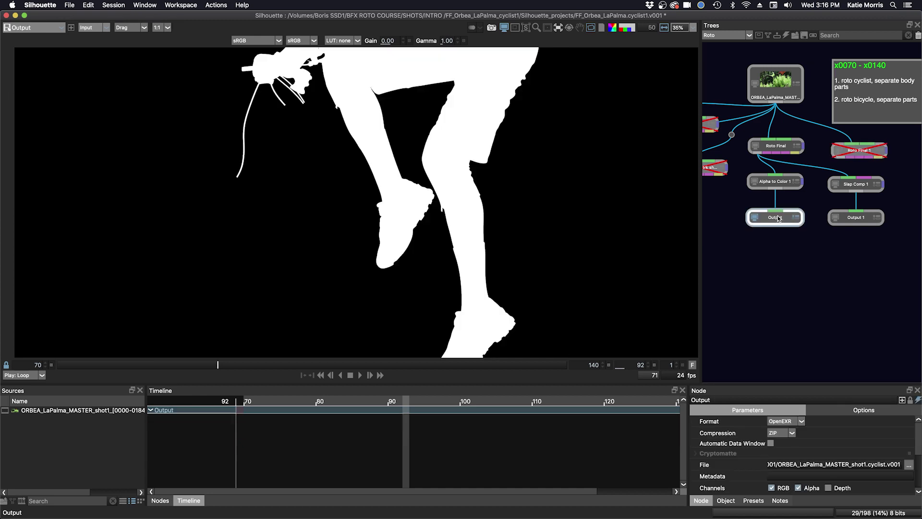
Check the Output node writes ZIP-compressed OpenEXR RGB+Alpha to matte_renders/v001
left_click(777, 187)
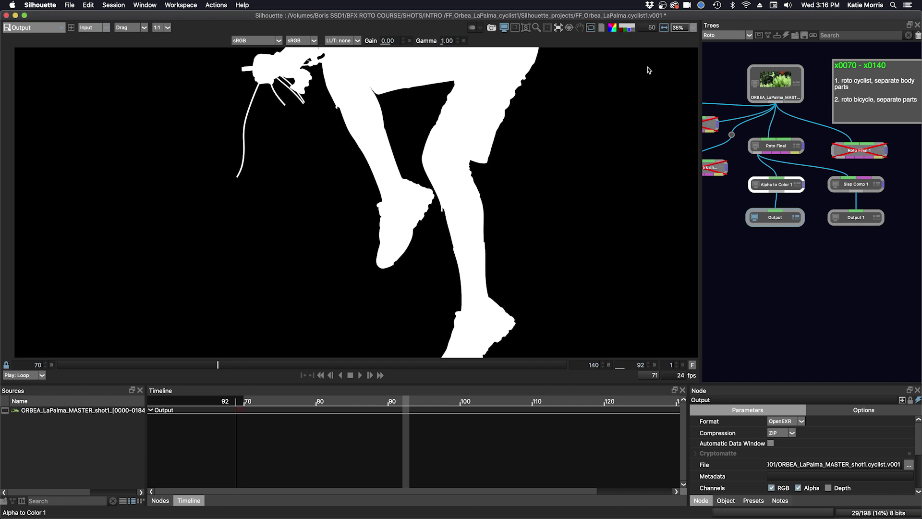
left_click(779, 218)
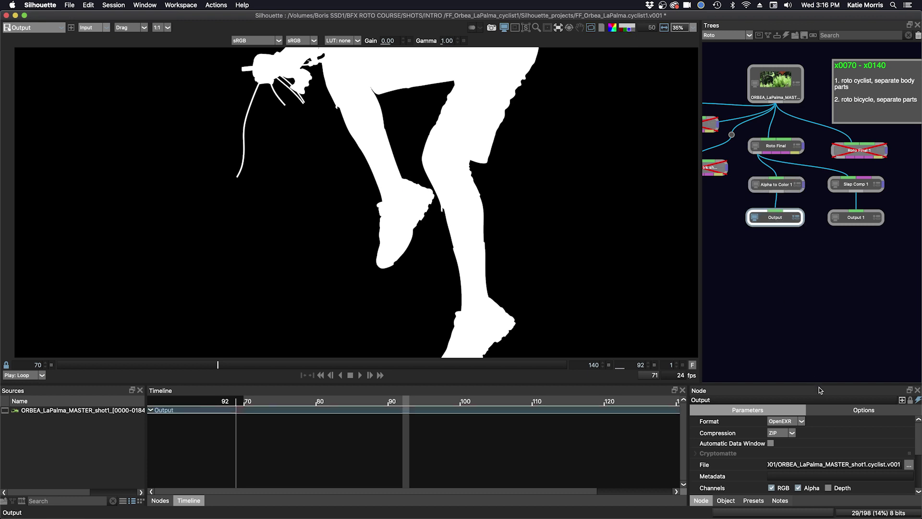
left_click_drag(820, 384, 819, 327)
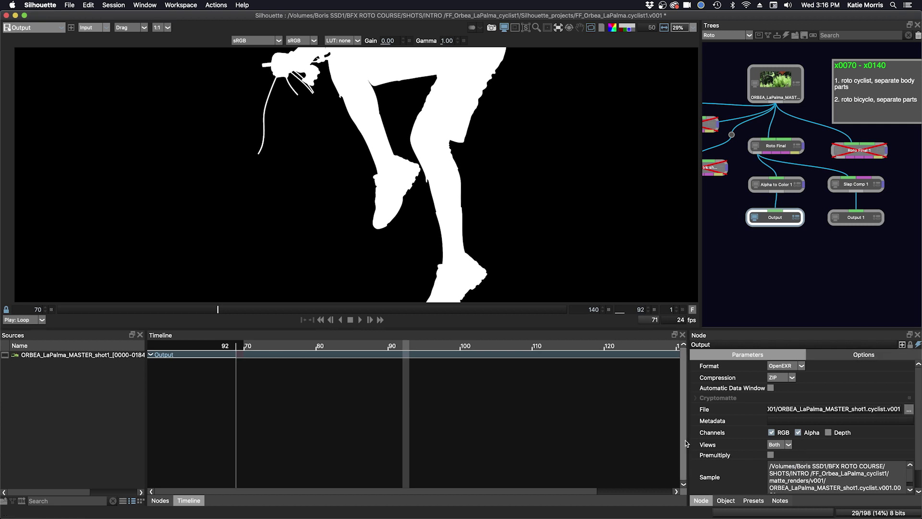
left_click_drag(683, 436, 630, 437)
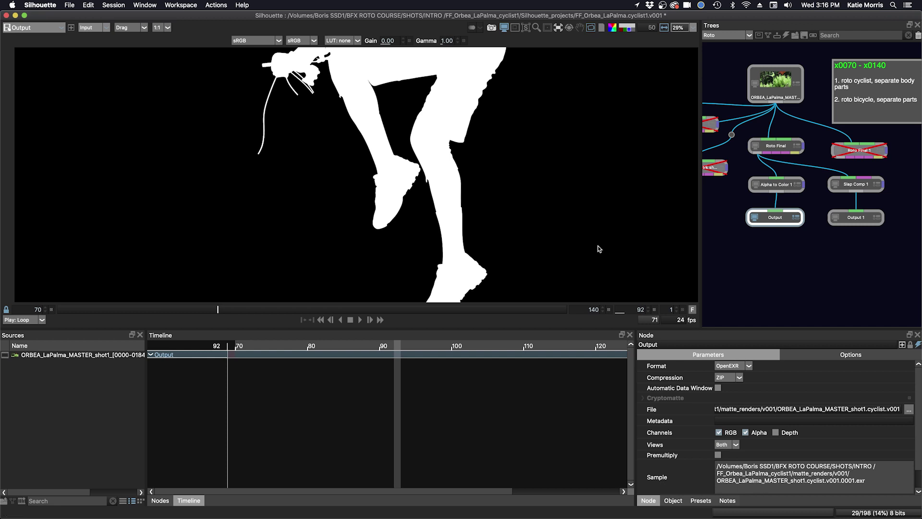
scroll(598, 247, "down", 5)
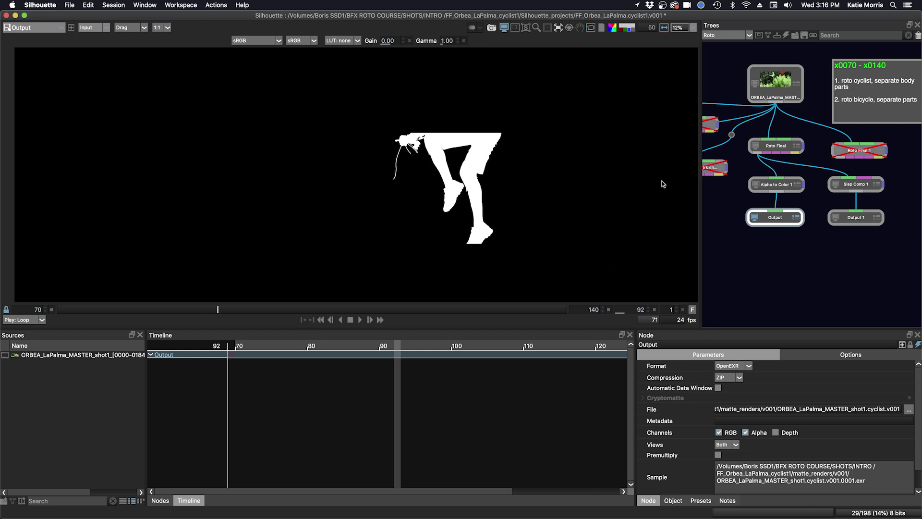
left_click(775, 81)
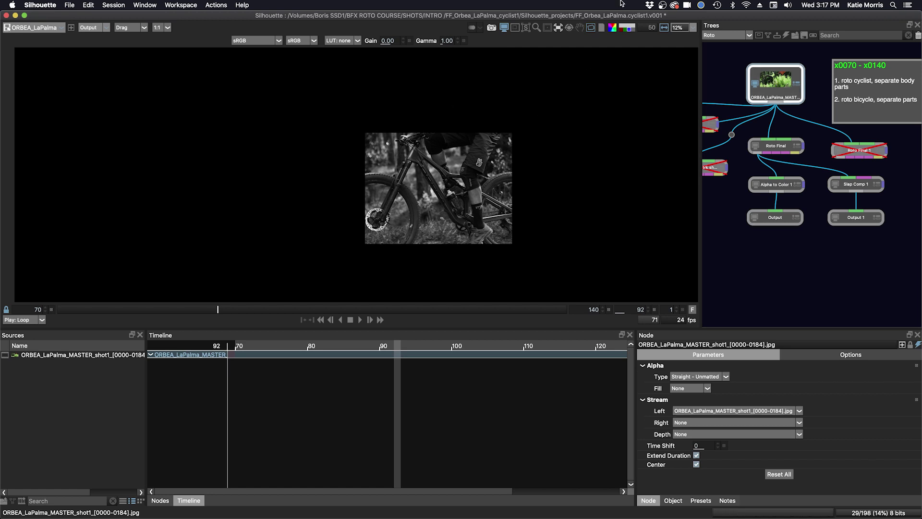
left_click(622, 26)
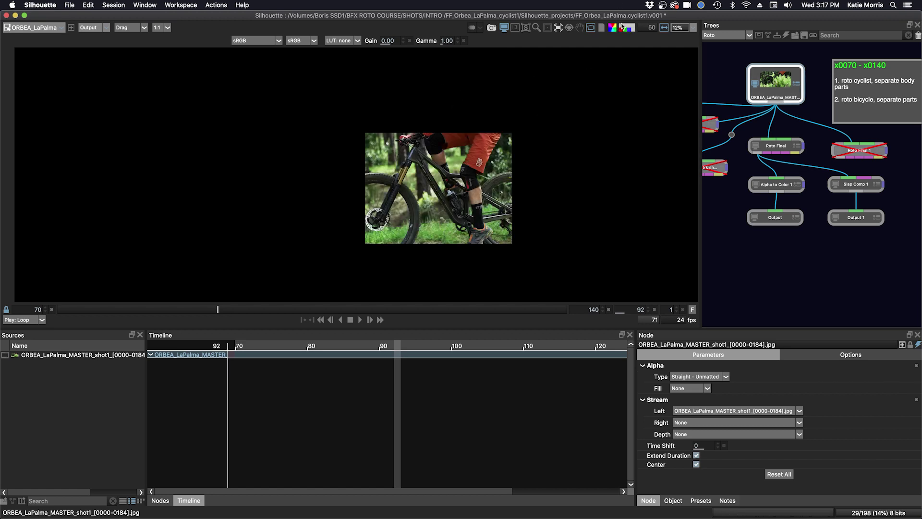
left_click(515, 28)
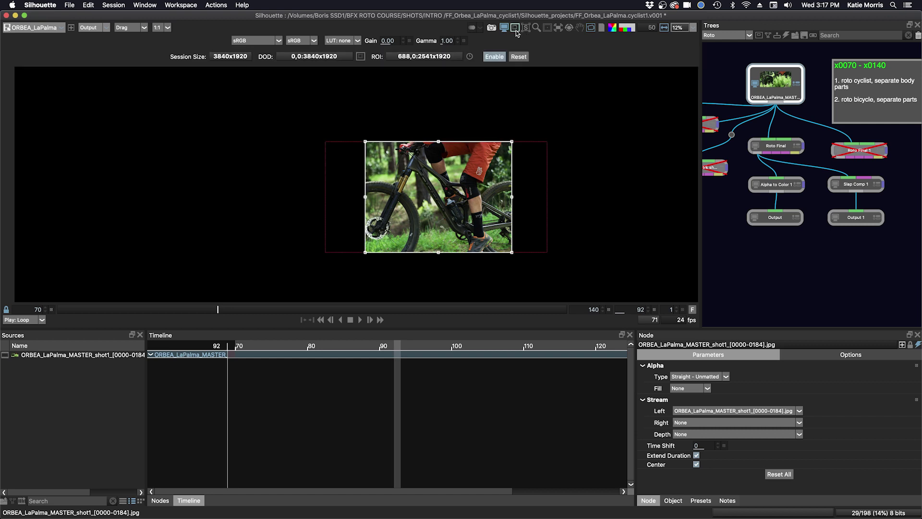
left_click(515, 28)
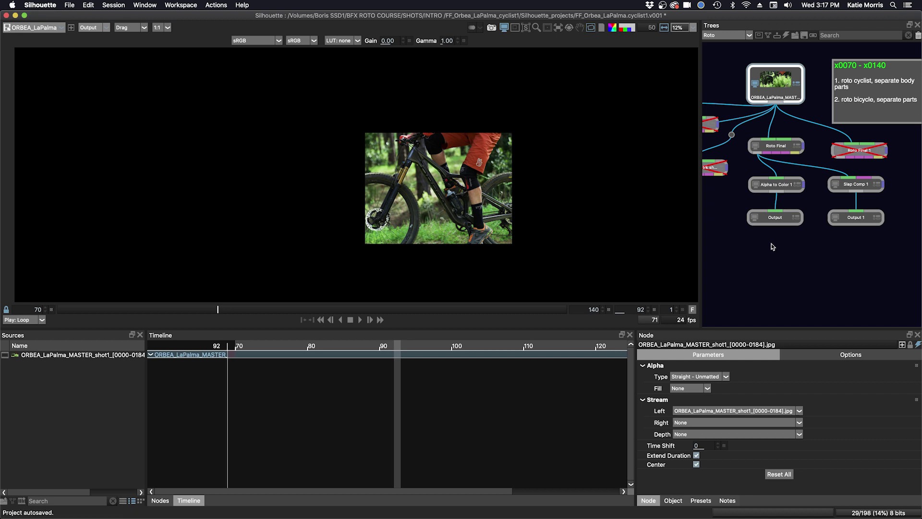
left_click(775, 219)
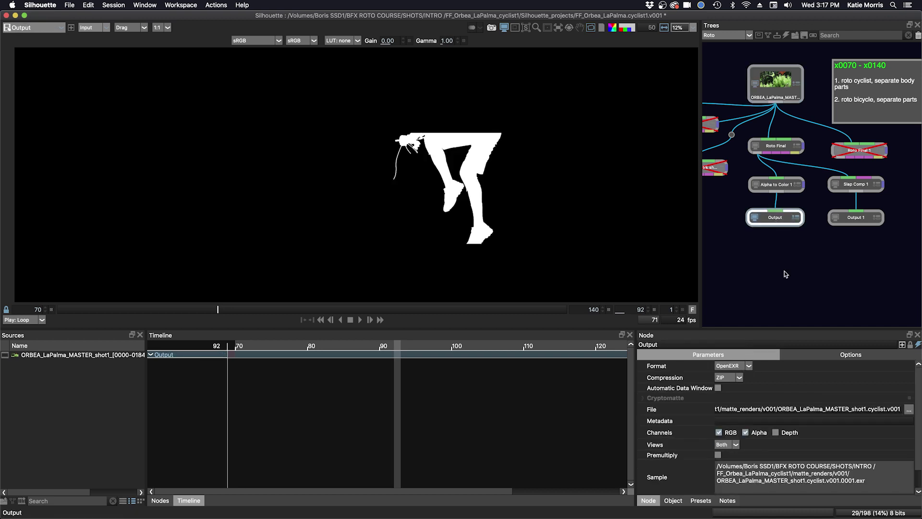
Render cyclist matte frames 70–140 as EXR into matte_renders/v001, Data Window on Session
left_click_drag(805, 328, 804, 306)
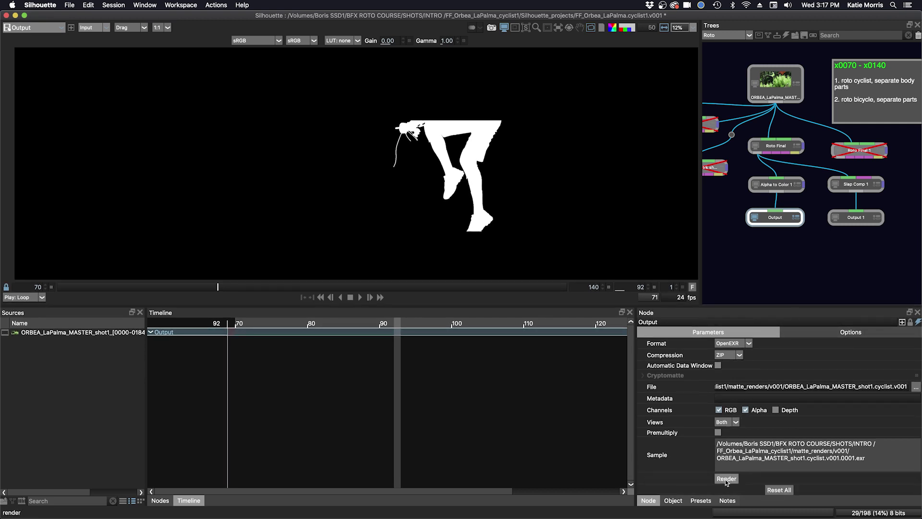
left_click(726, 479)
left_click(360, 287)
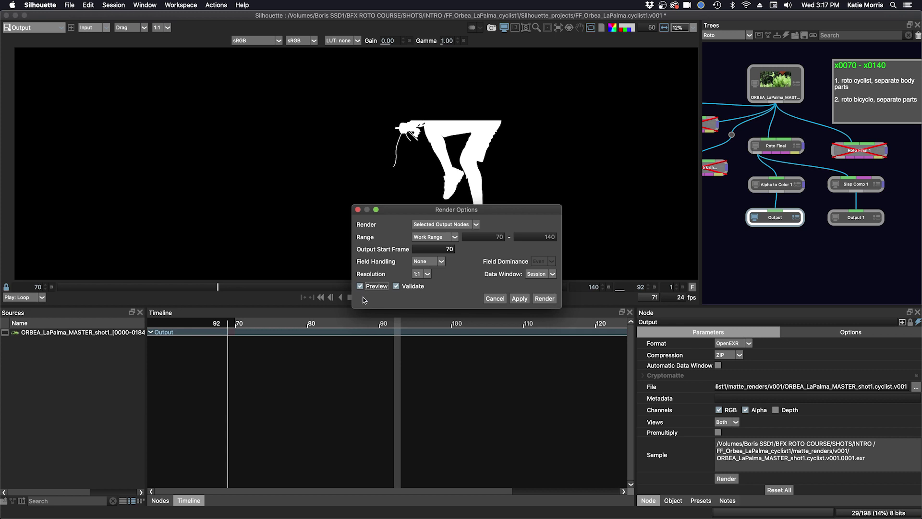
left_click(540, 274)
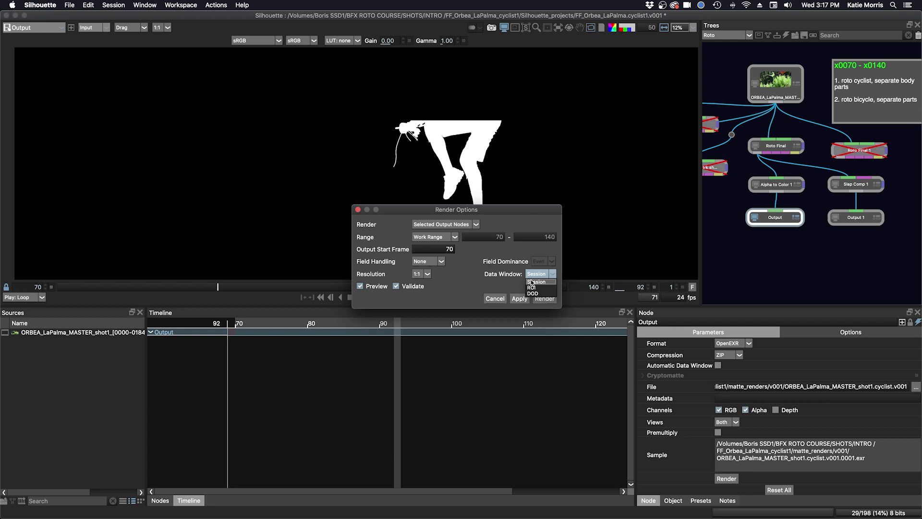
left_click(531, 282)
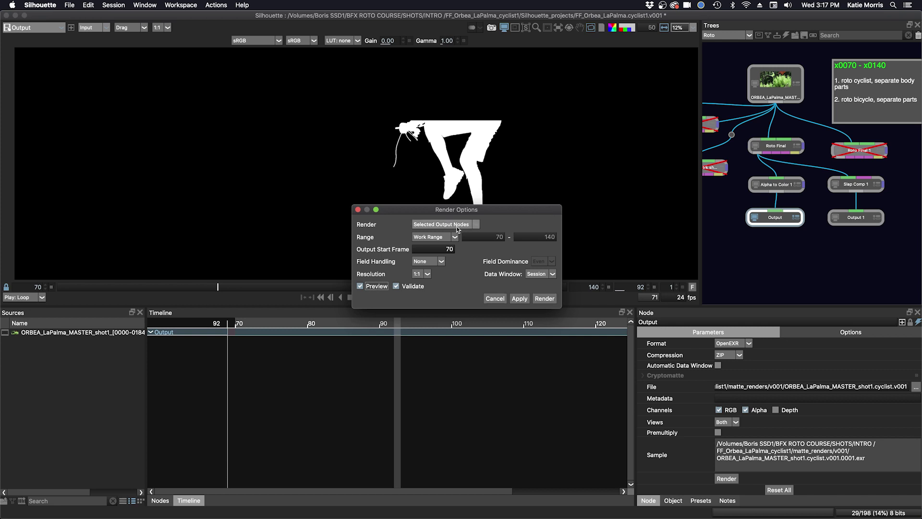
left_click(543, 298)
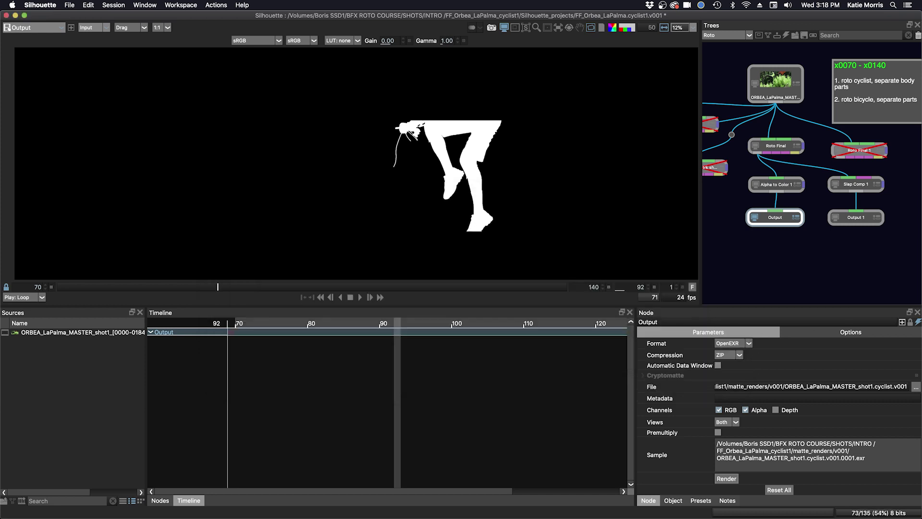
Preview Slap Comp 1 and render the red test through Output 1 as cyclist_red_test.v001 EXRs
left_click(856, 185)
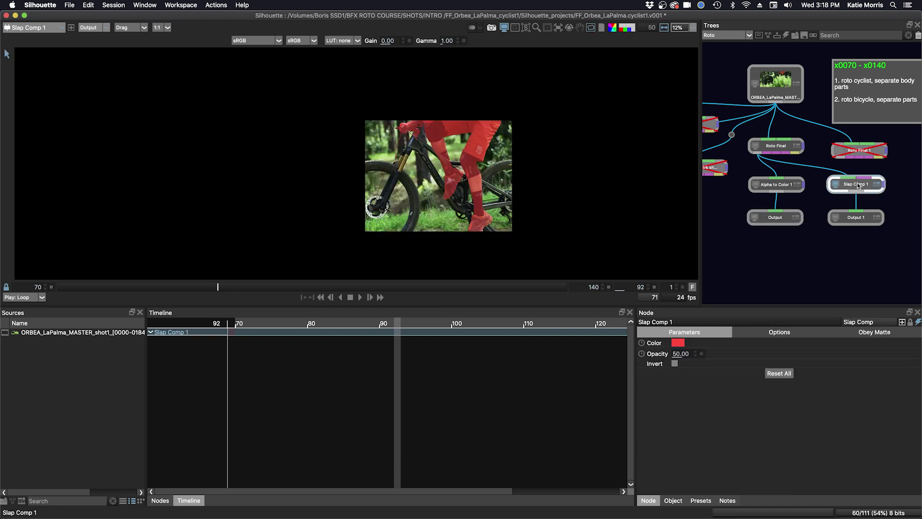
left_click(850, 217)
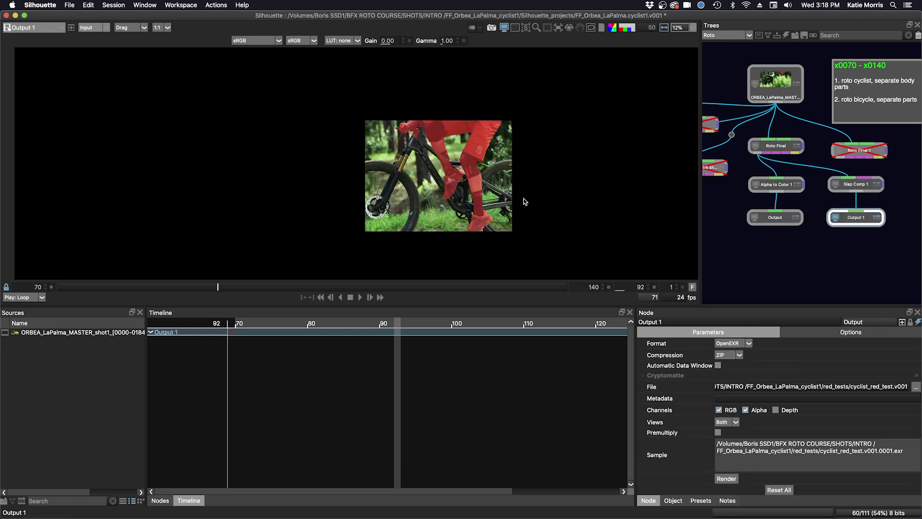
scroll(512, 199, "up", 2)
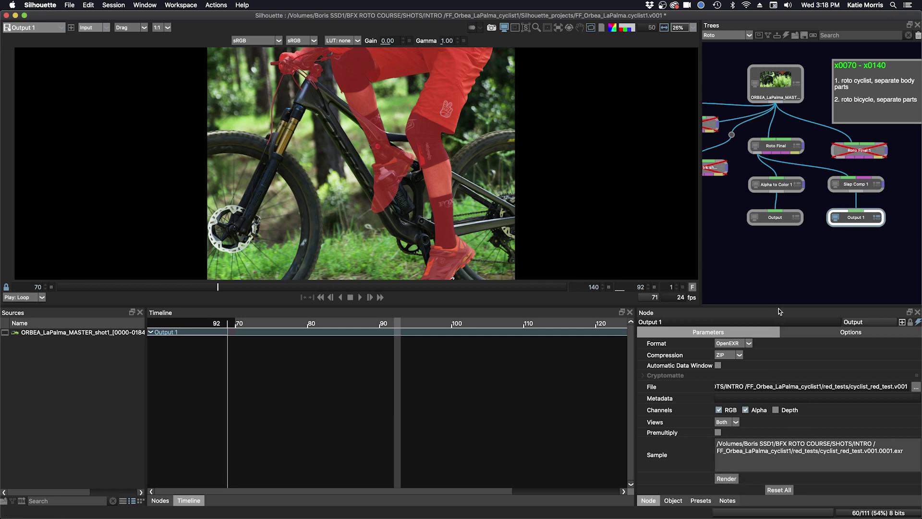
left_click(727, 479)
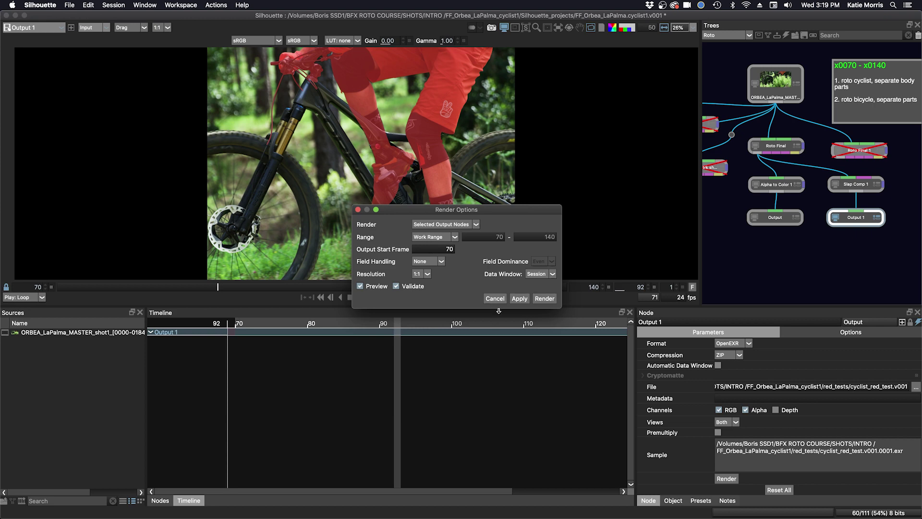
left_click(544, 299)
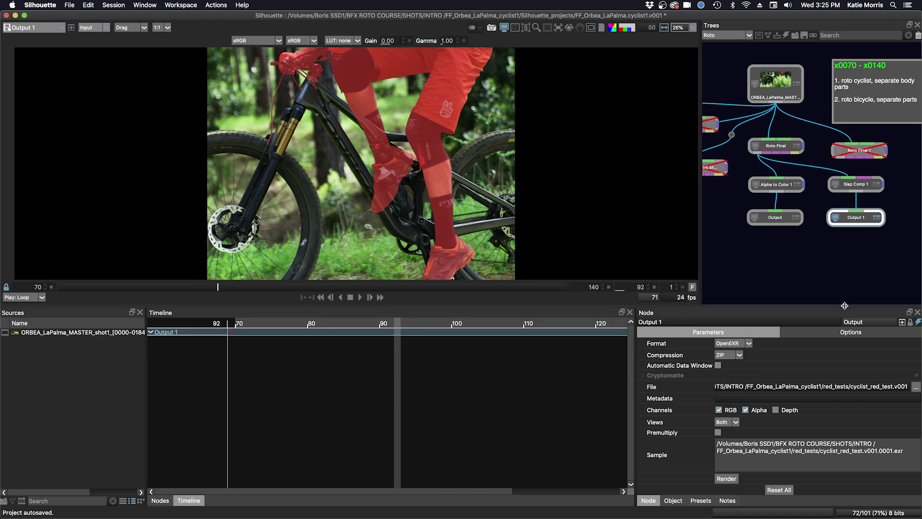
Enlarge the viewer, show the source footage, and reload the Roto Final shapes
left_click_drag(848, 306, 848, 370)
left_click(792, 86)
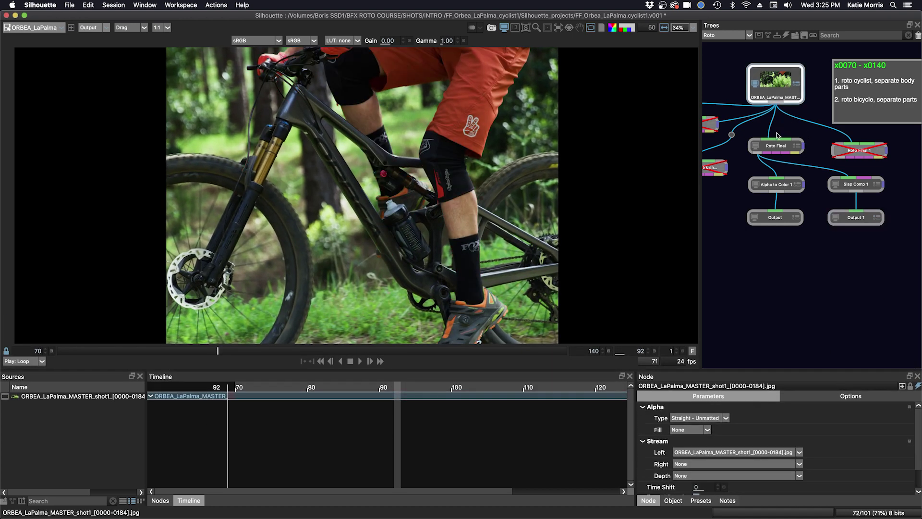
left_click(775, 145)
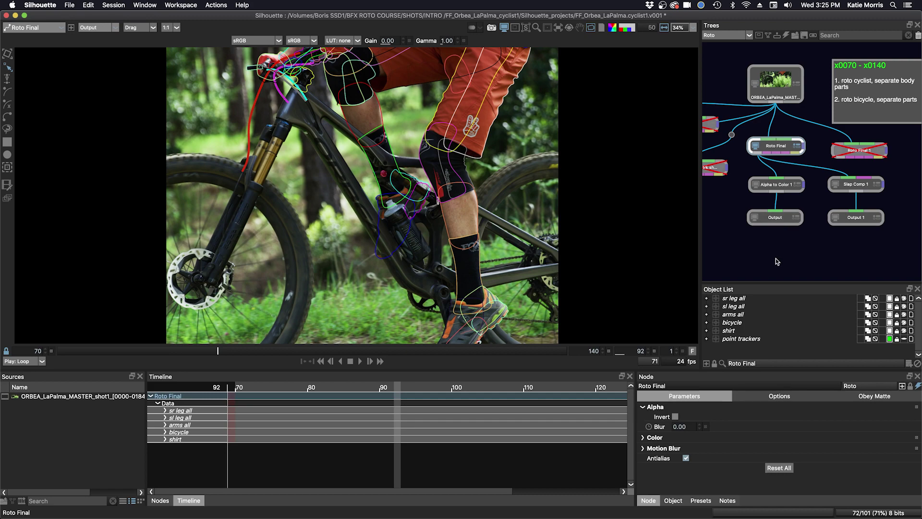